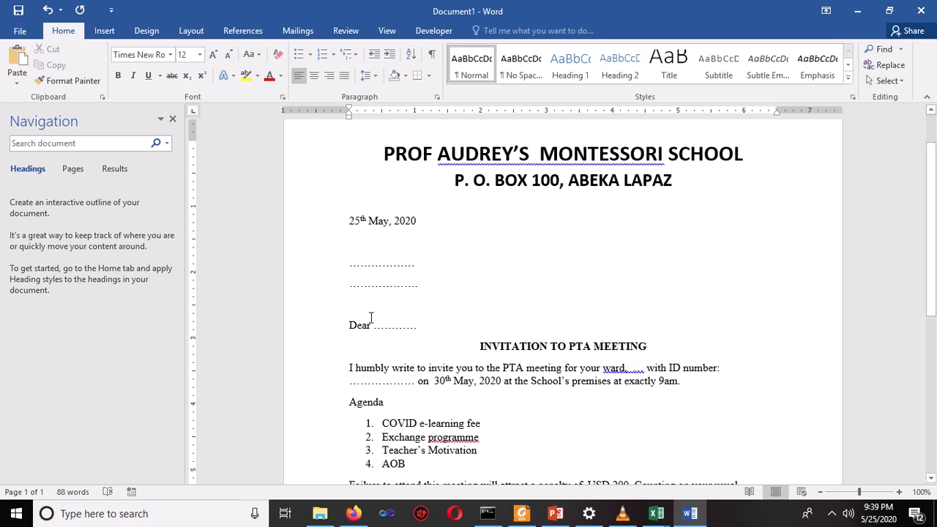
Examine the invitation letter's blank placeholders for address, salutation, ward and ID number, along with its agenda and closing
left_click_drag(349, 264, 428, 285)
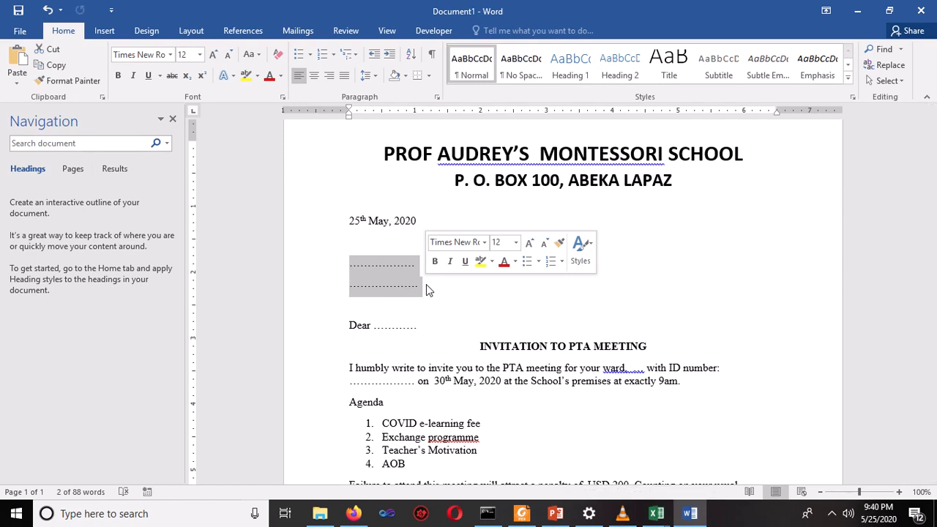
left_click(379, 325)
left_click_drag(379, 325, 417, 323)
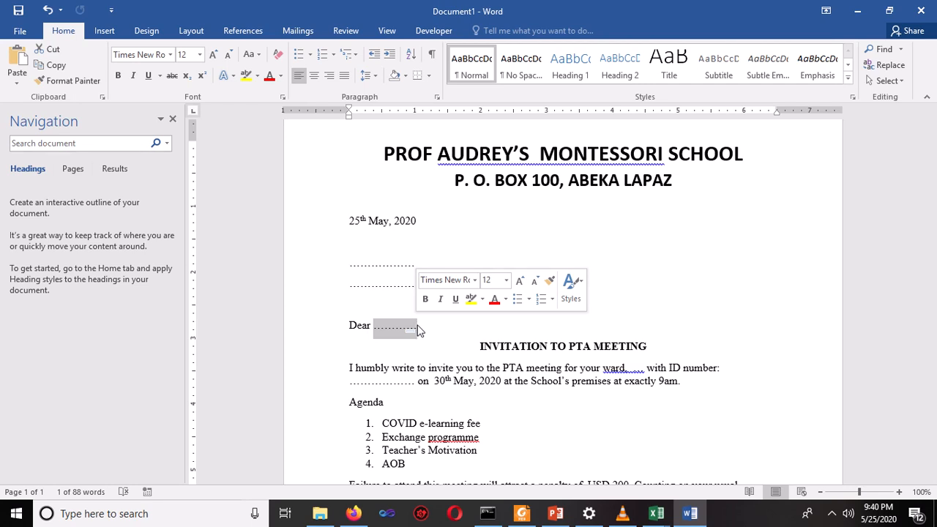
left_click(638, 372)
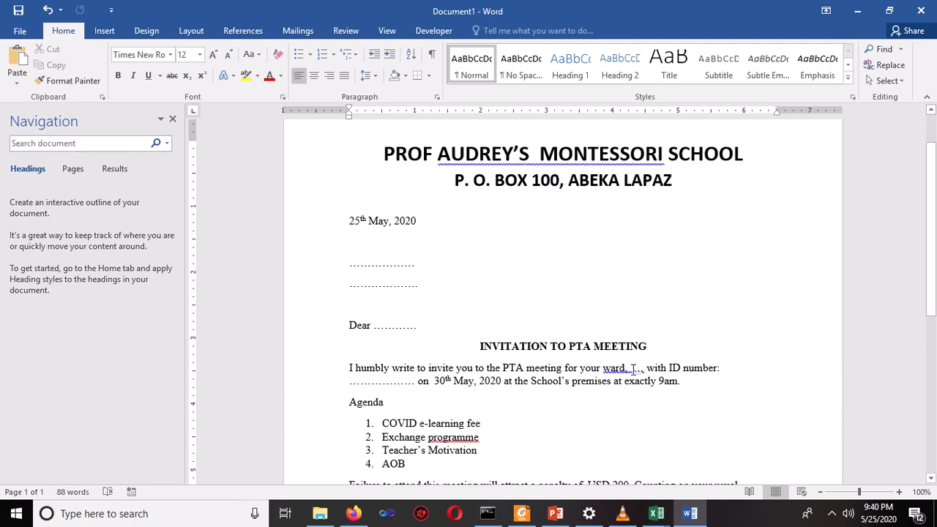
double_click(634, 368)
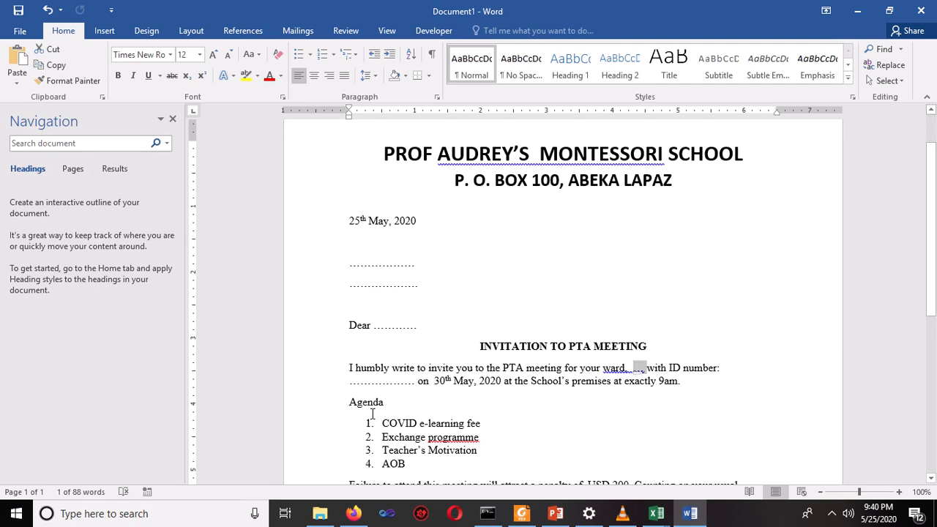
double_click(360, 385)
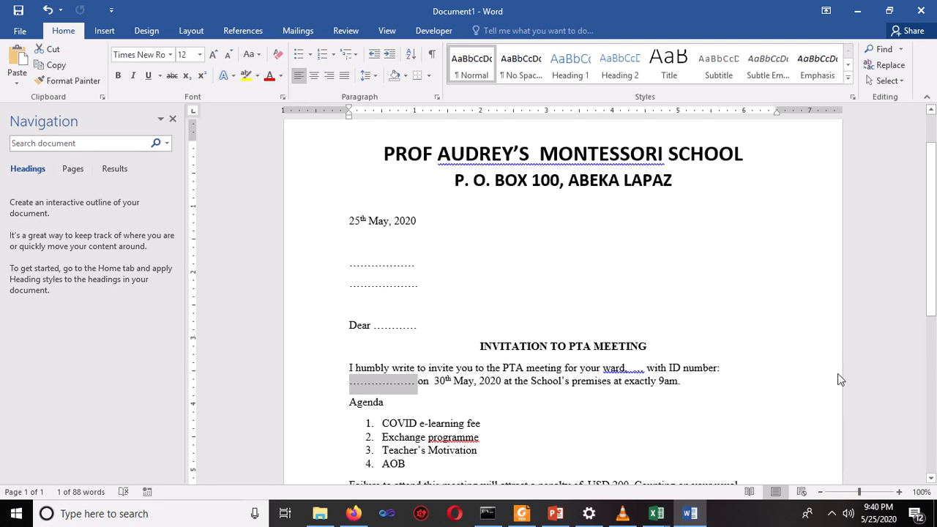
left_click_drag(926, 286, 926, 336)
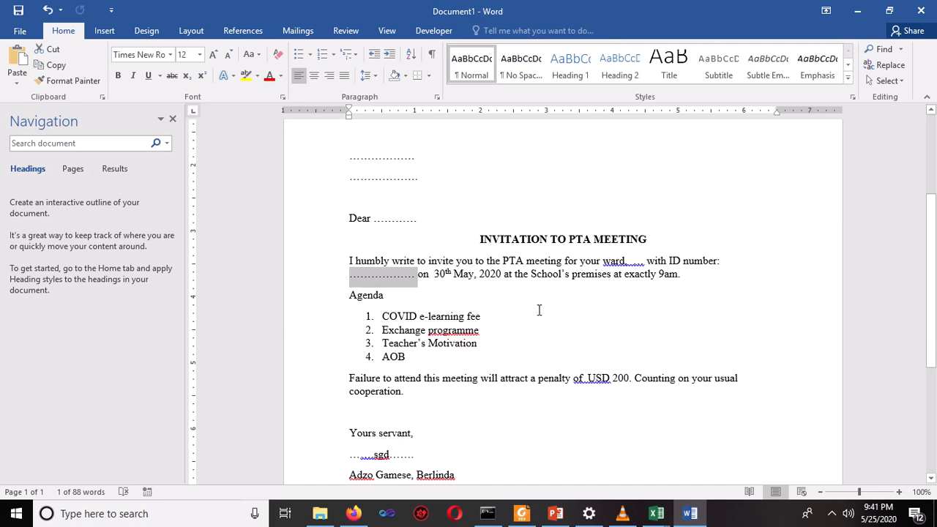
left_click(464, 316)
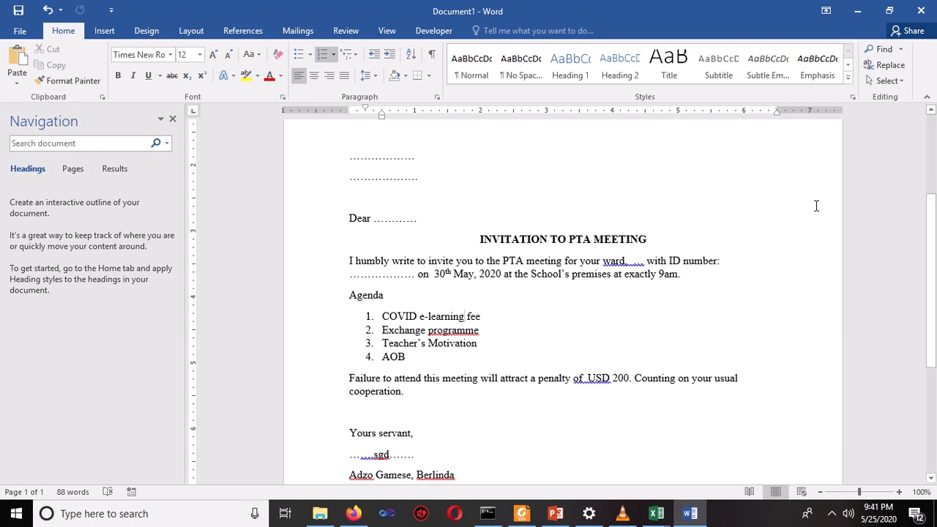
left_click_drag(932, 233, 932, 195)
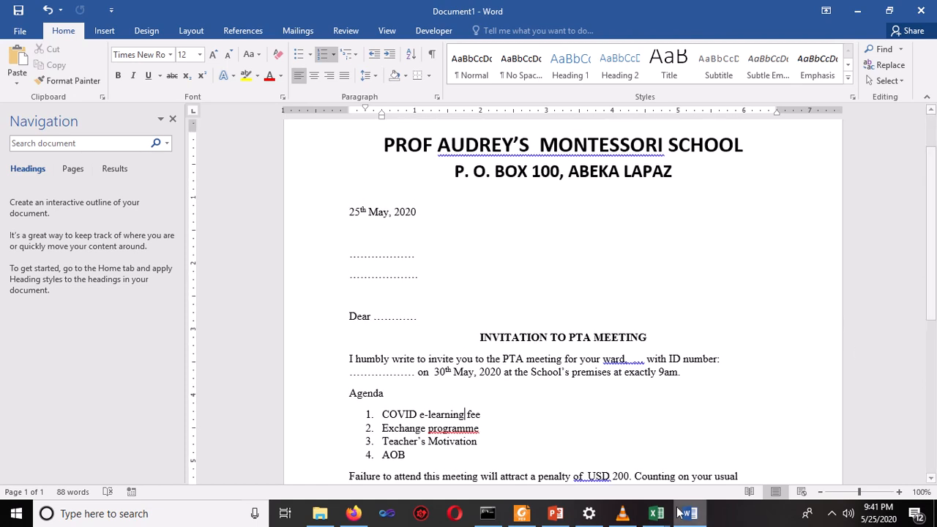
Switch to the Book1 workbook in Excel, change the Username heading in C1 to id and check the other column headings
mouse_move(664, 512)
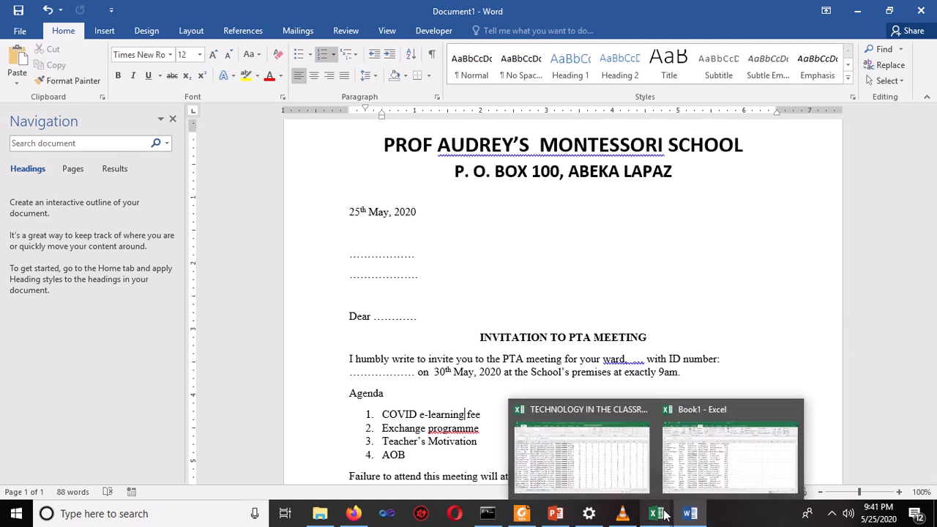
left_click(688, 452)
left_click(375, 210)
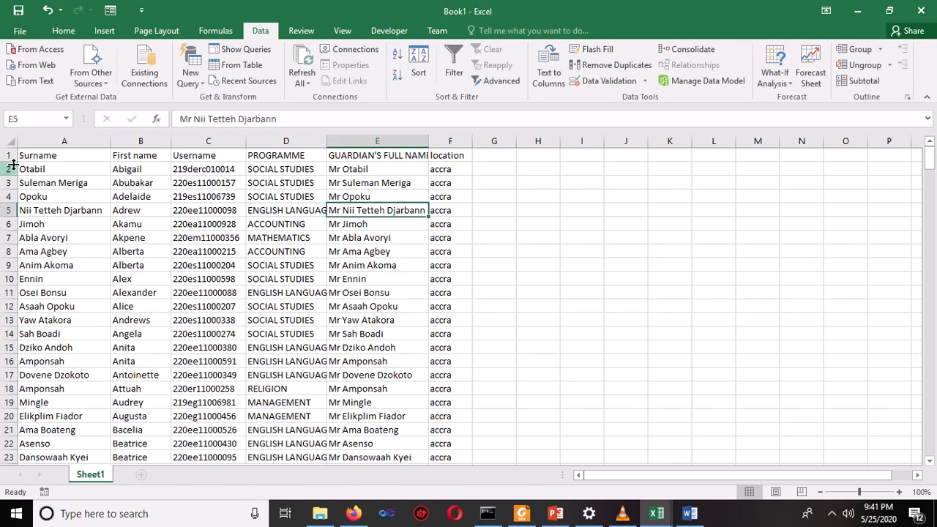
left_click(41, 158)
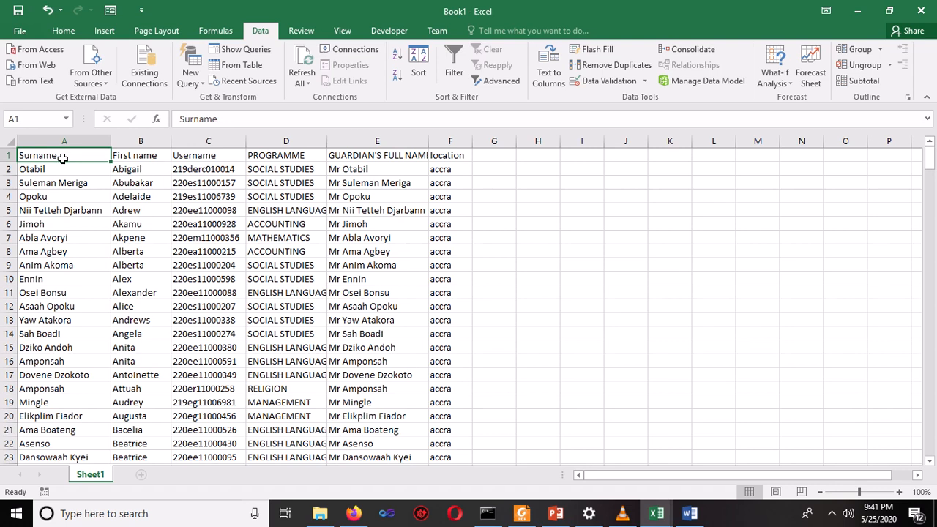
left_click(127, 158)
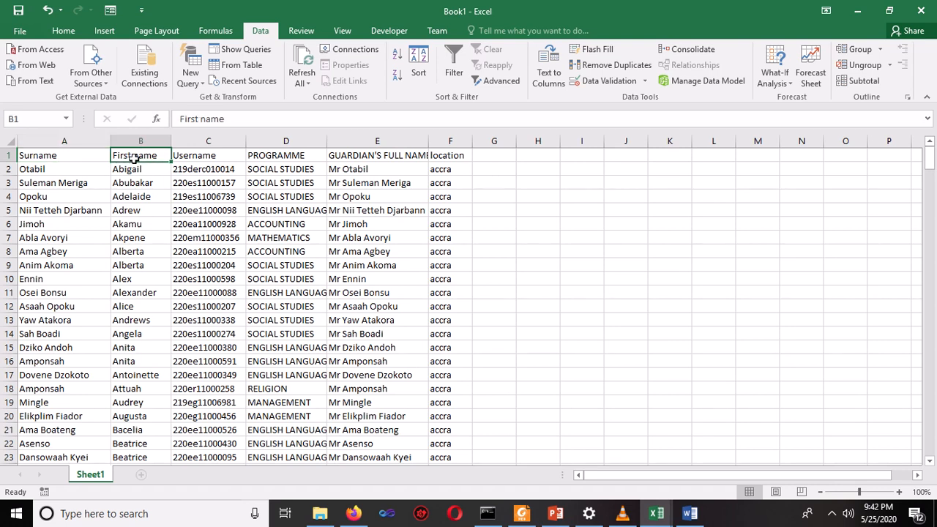
left_click(185, 158)
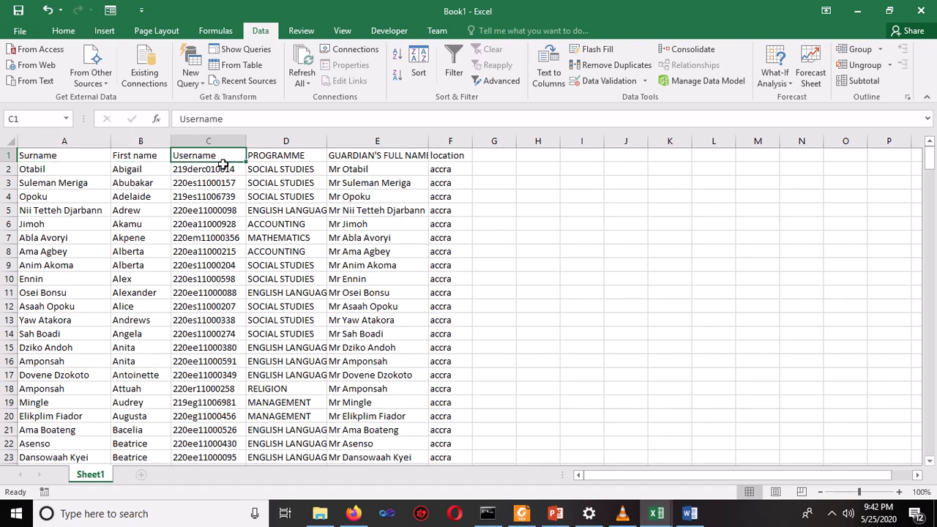
type("id")
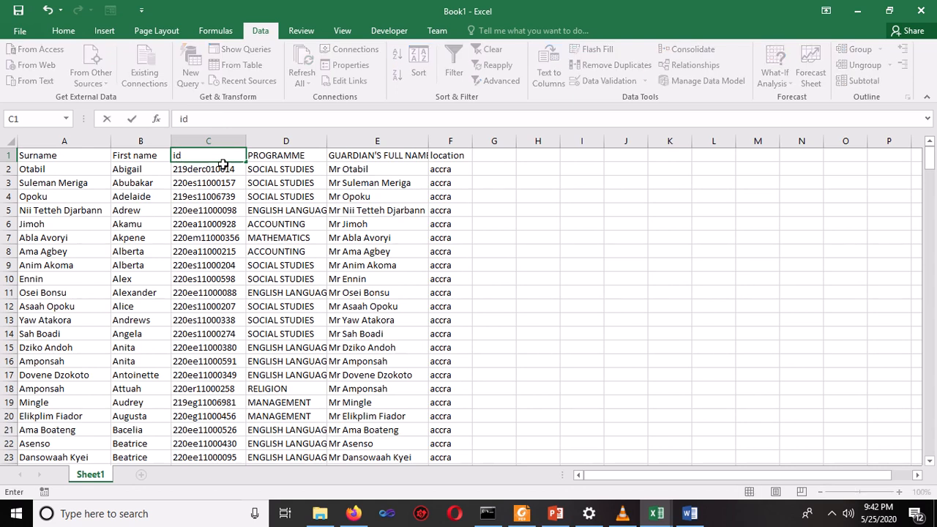
left_click(279, 154)
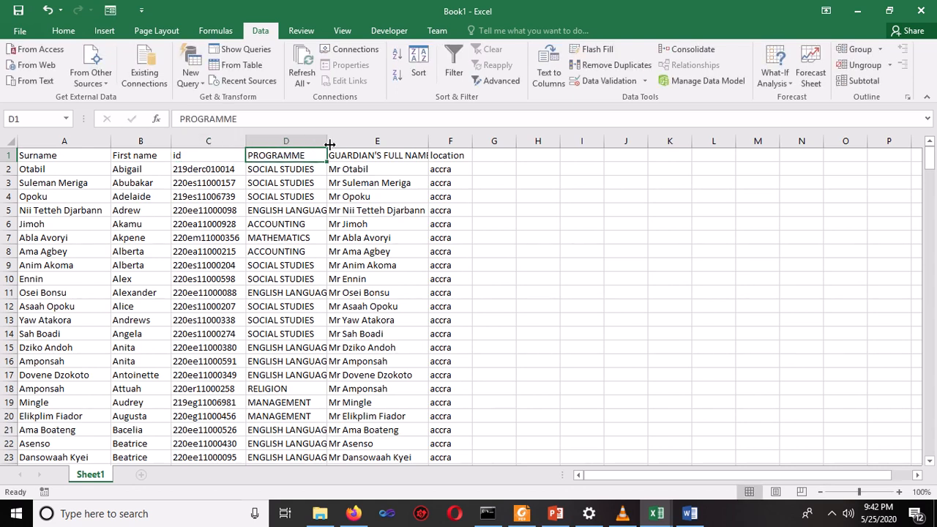
left_click(369, 155)
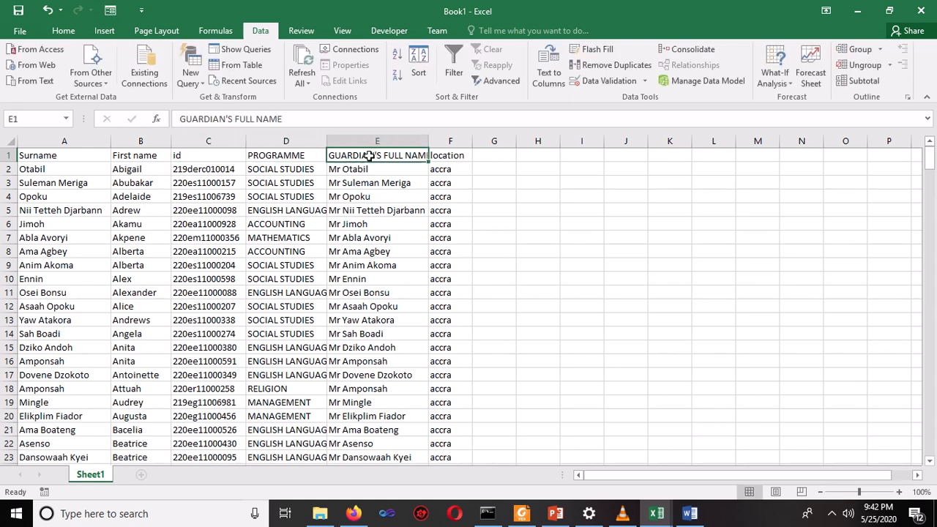
left_click(460, 153)
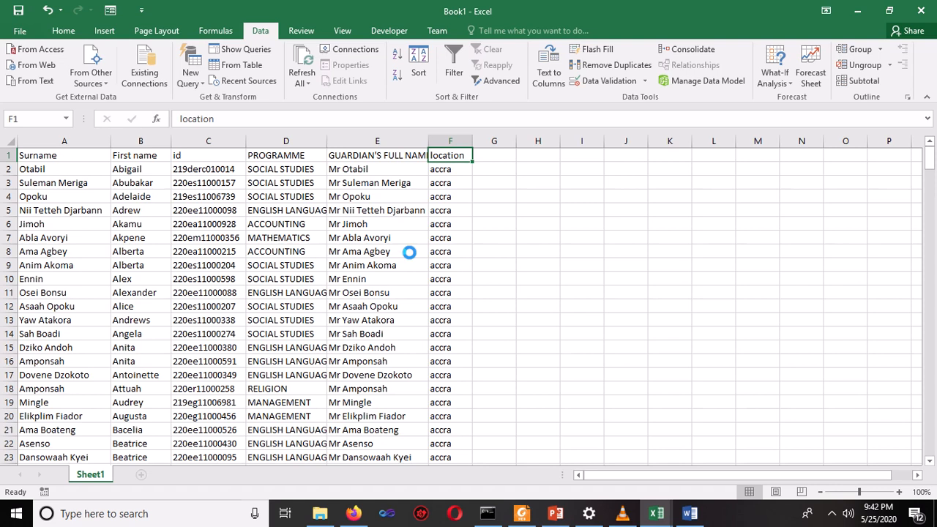
Save the workbook to the Desktop as an Excel Workbook named mail merge
key("ctrl+s")
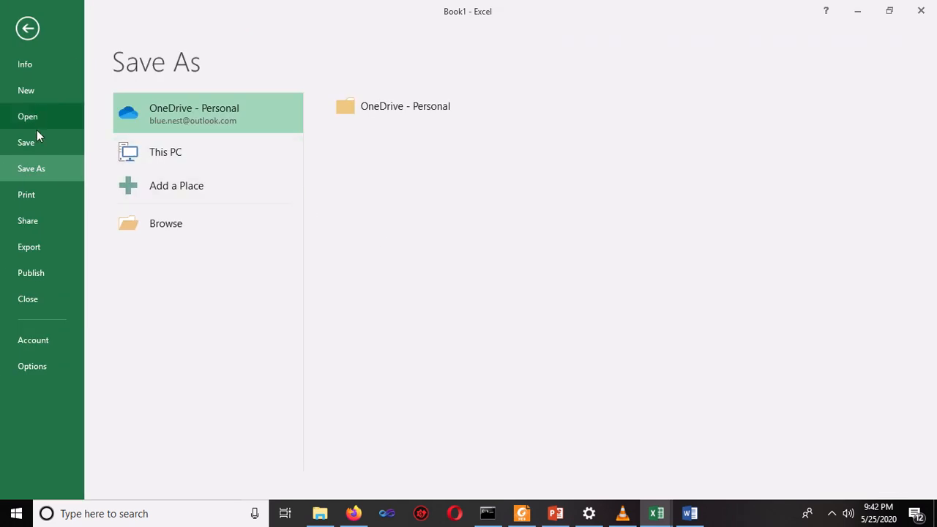
left_click(172, 233)
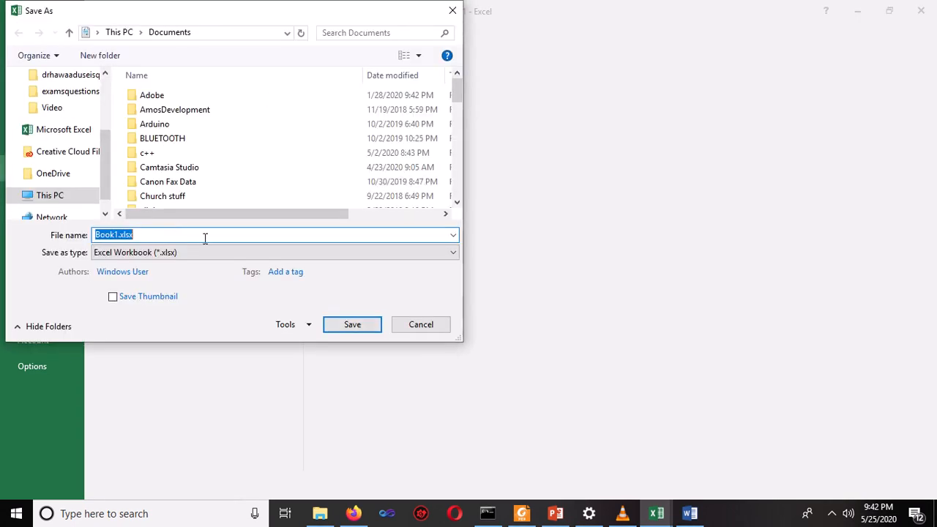
type("m")
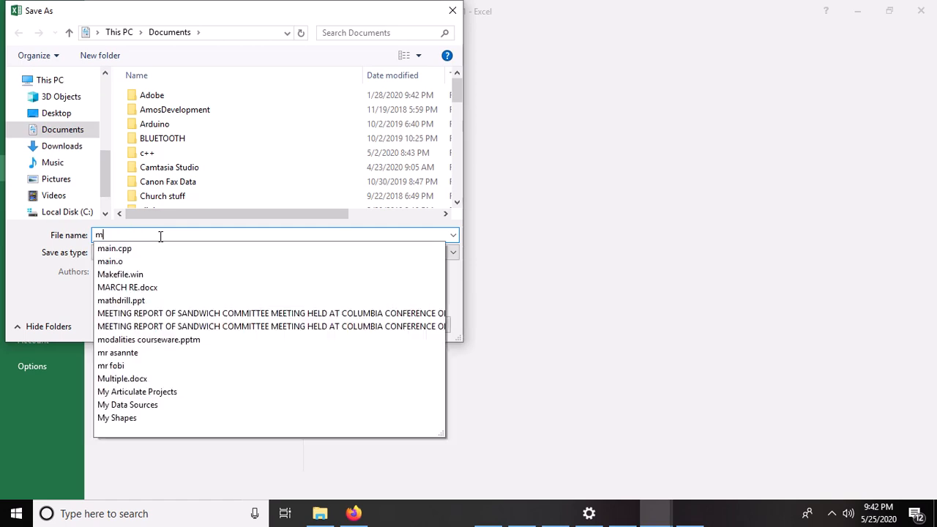
type("ail ")
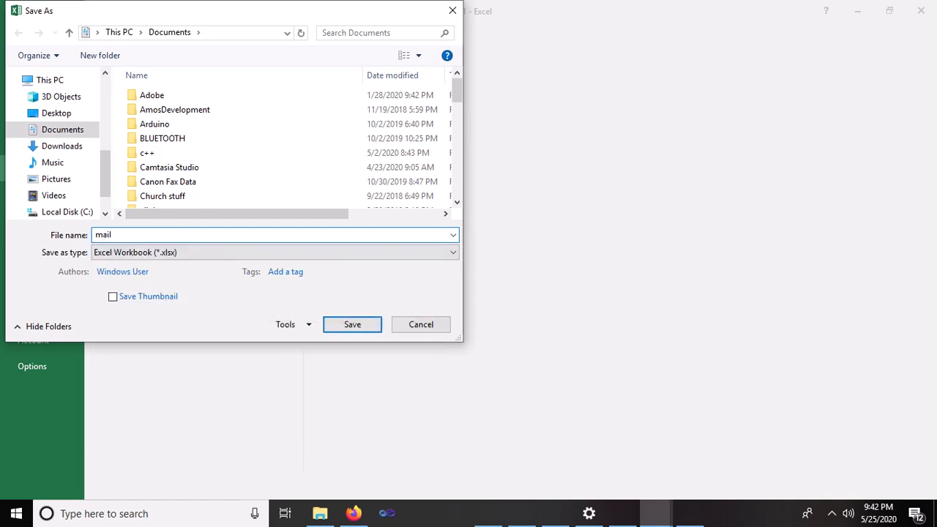
type("merge")
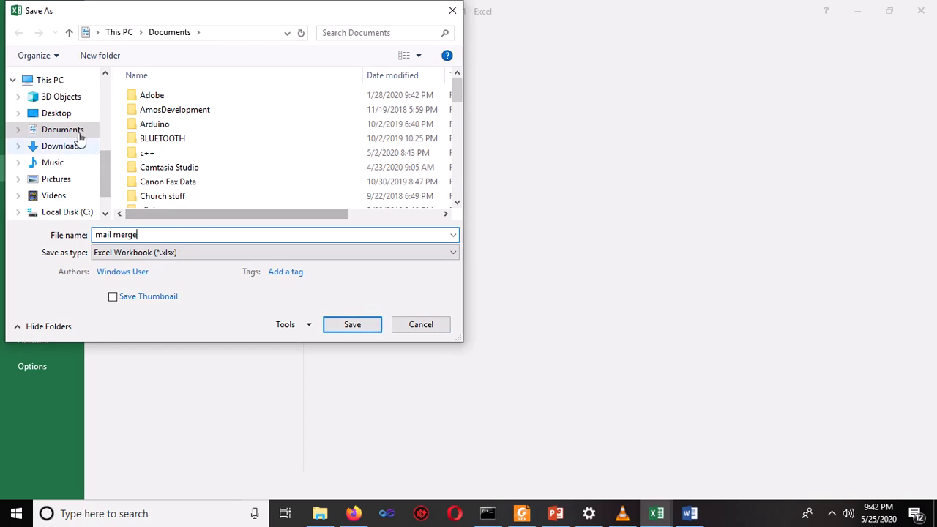
left_click(65, 114)
left_click(355, 328)
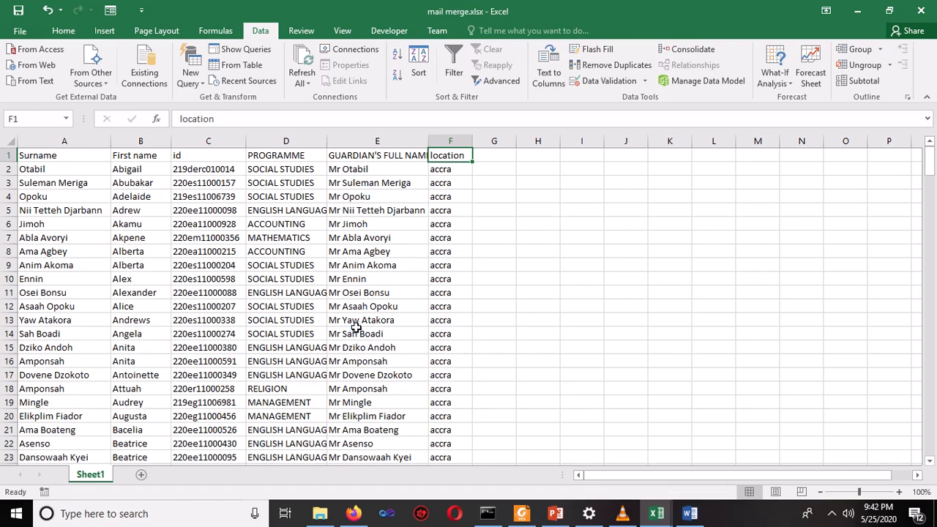
left_click(496, 322)
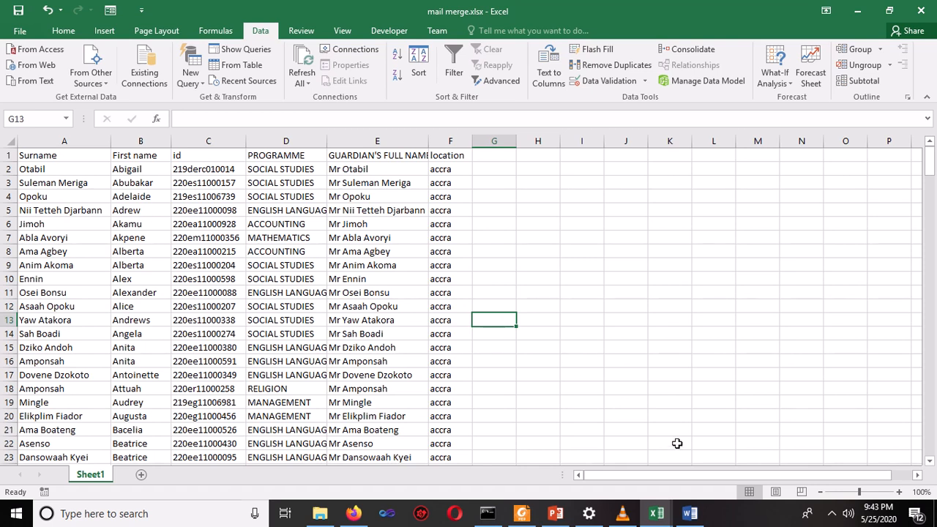
Switch to the invitation letter in Word, set the mail merge type to Letters and start the Step-by-Step Mail Merge Wizard
left_click(691, 512)
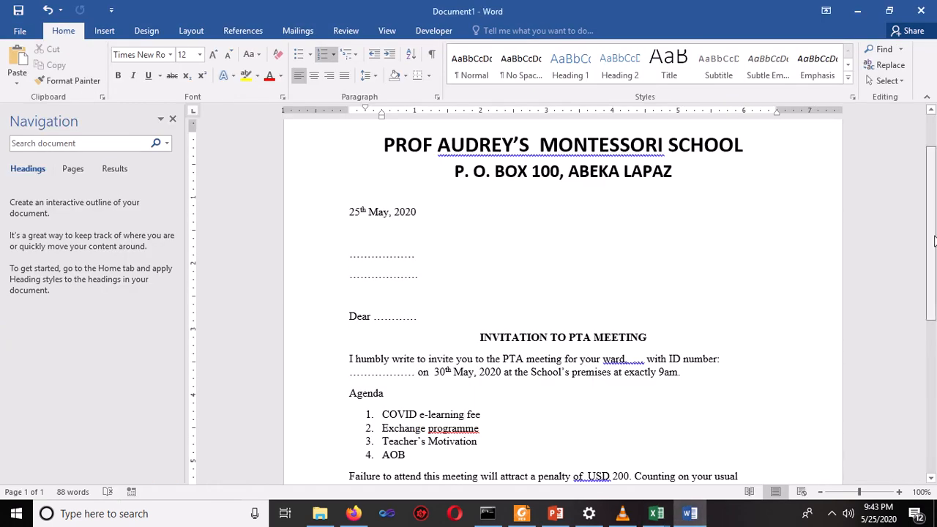
scroll(934, 217, "up", 2)
left_click_drag(935, 218, 935, 209)
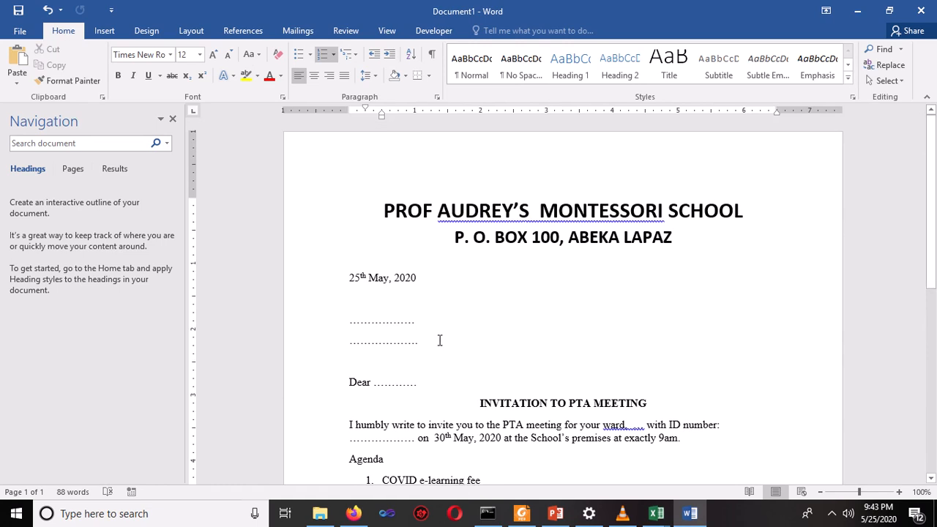
left_click(288, 37)
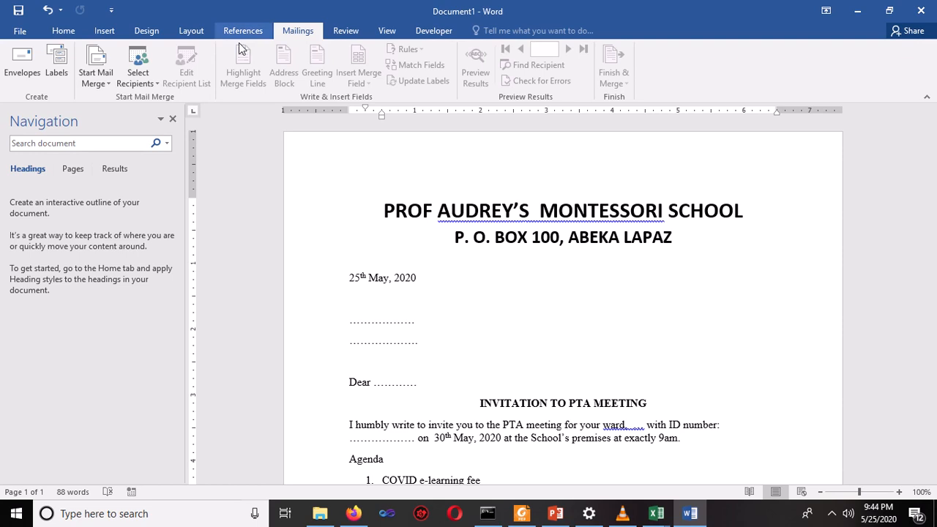
left_click(105, 87)
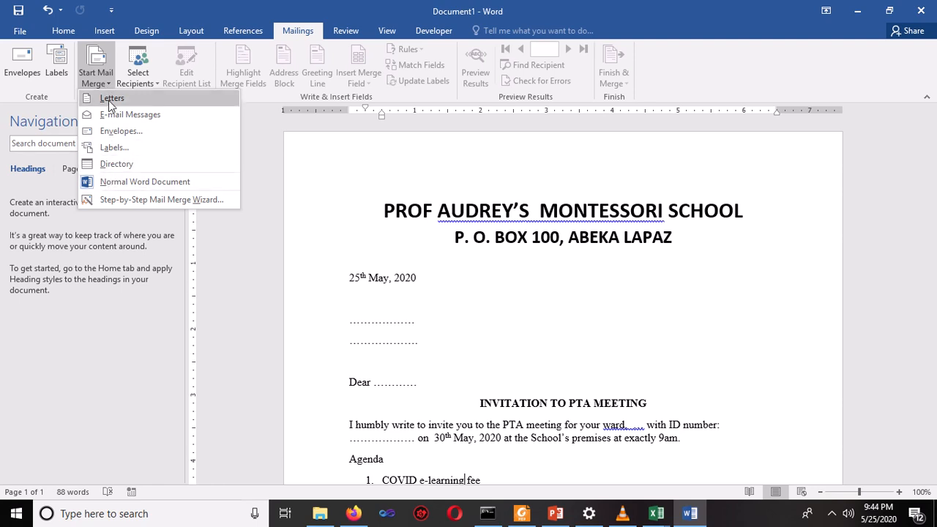
left_click(109, 100)
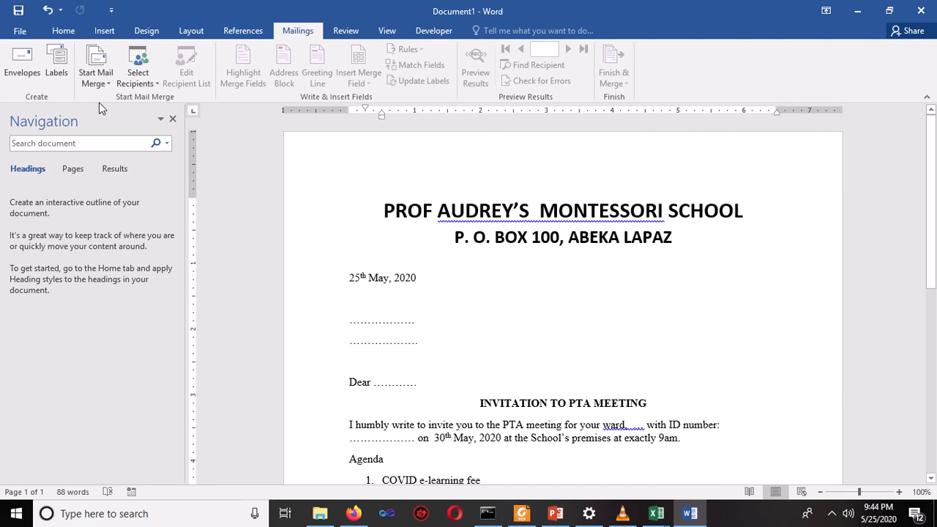
left_click(99, 86)
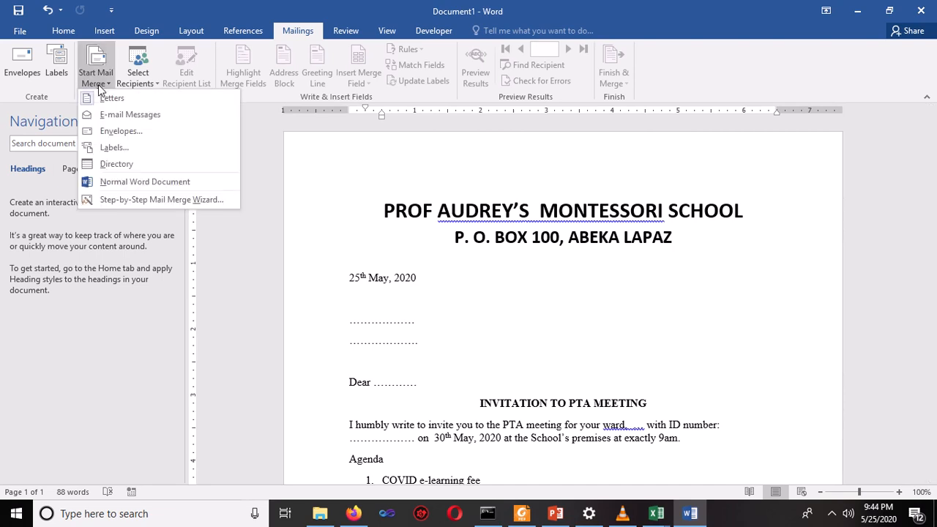
left_click(117, 199)
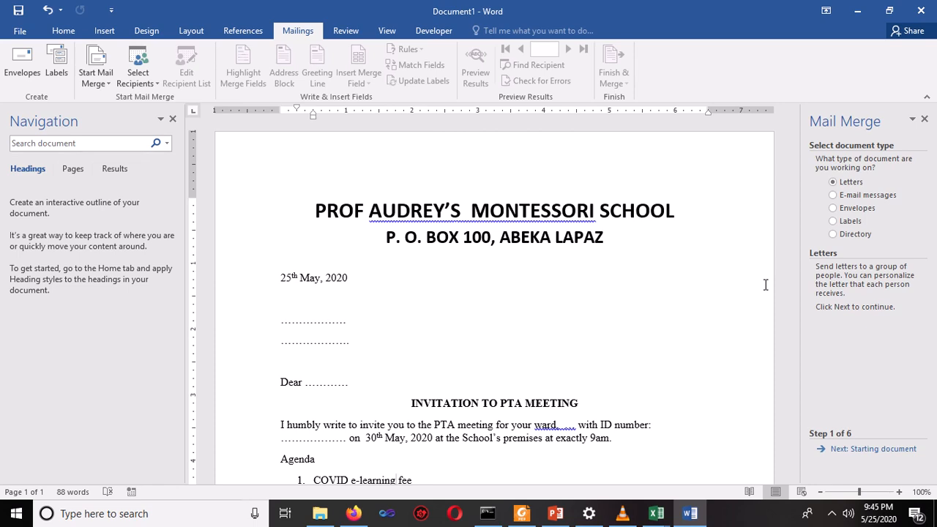
Keep Letters as the document type and the current document as the starting document, proceeding to recipient selection
left_click(879, 449)
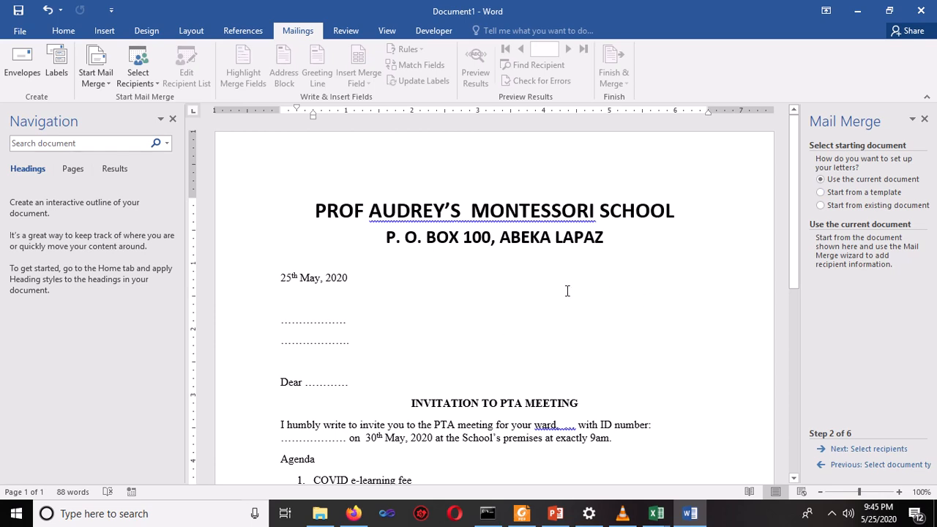
mouse_move(794, 285)
left_mouse_down()
mouse_move(795, 317)
mouse_move(794, 284)
left_mouse_up()
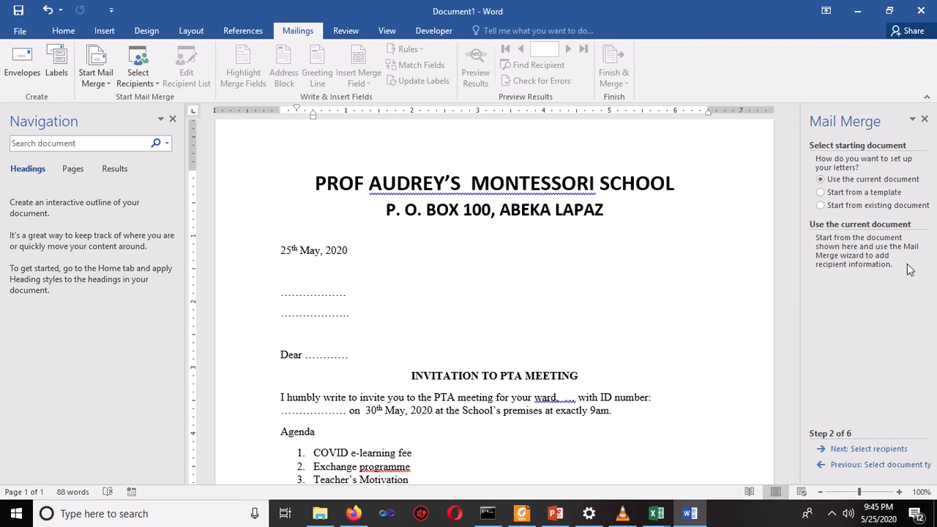
left_click(881, 451)
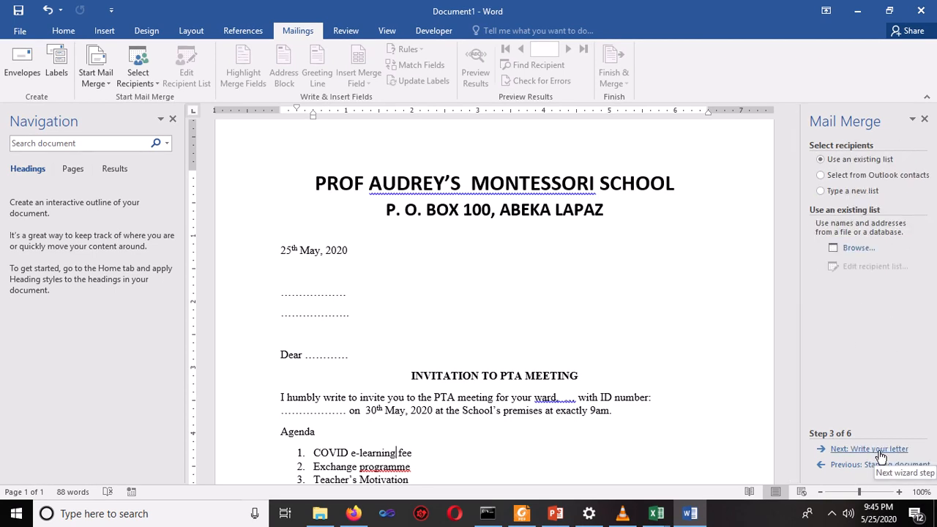
Use mail merge.xlsx from the Desktop as the existing recipient list, choosing Sheet1$ with the first row as column headers
left_click(862, 252)
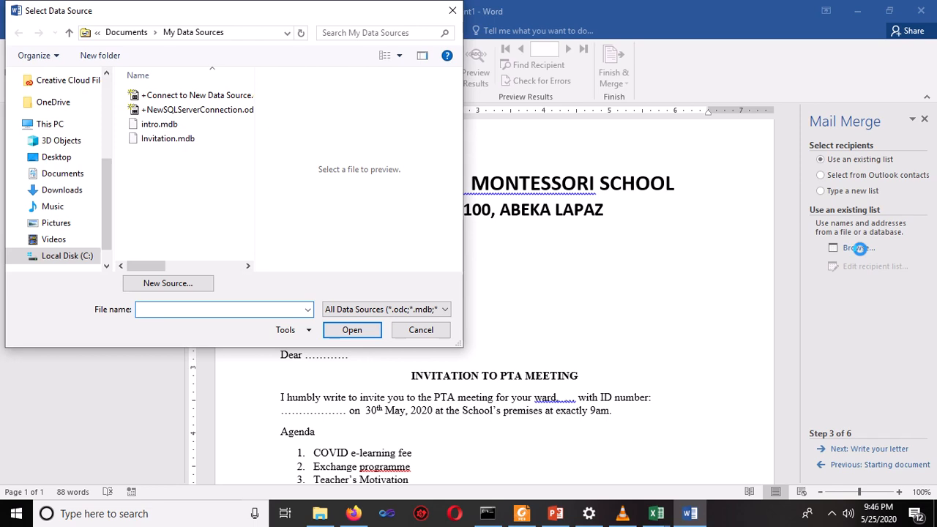
left_click_drag(108, 184, 107, 106)
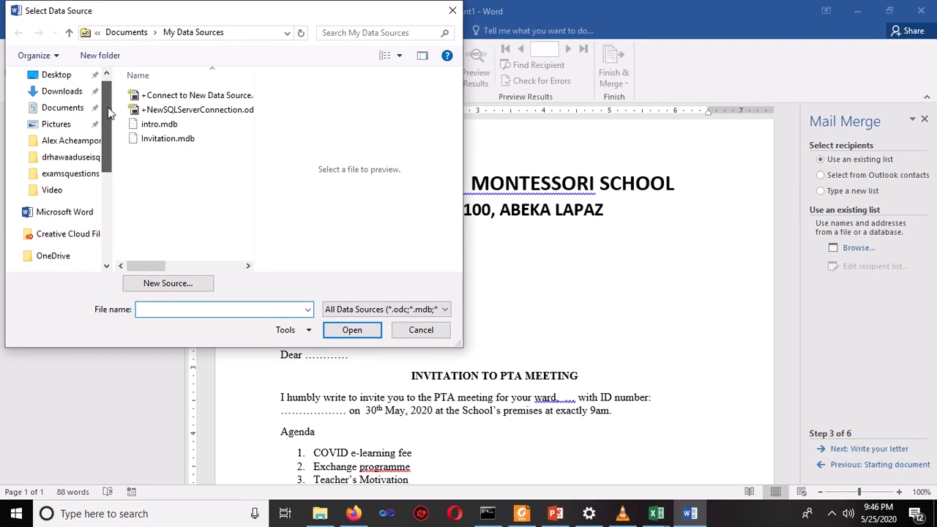
left_click(66, 76)
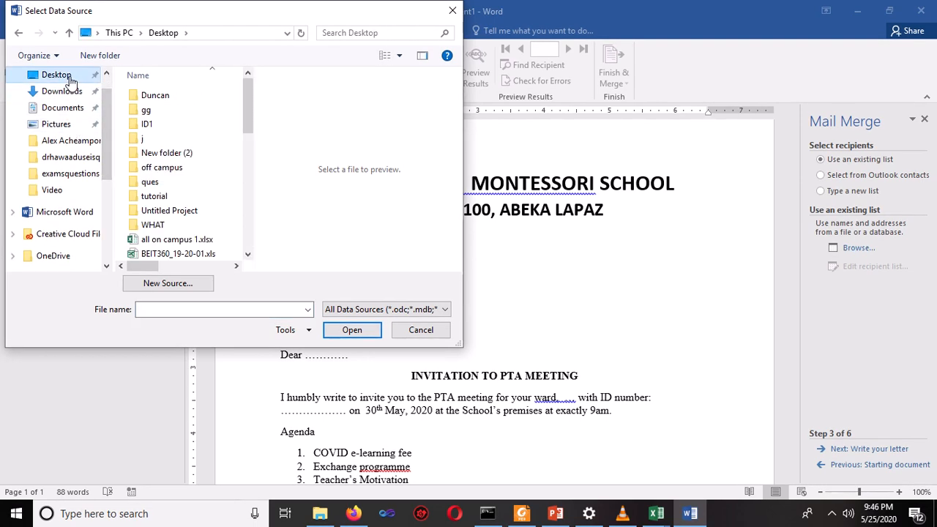
left_click(347, 31)
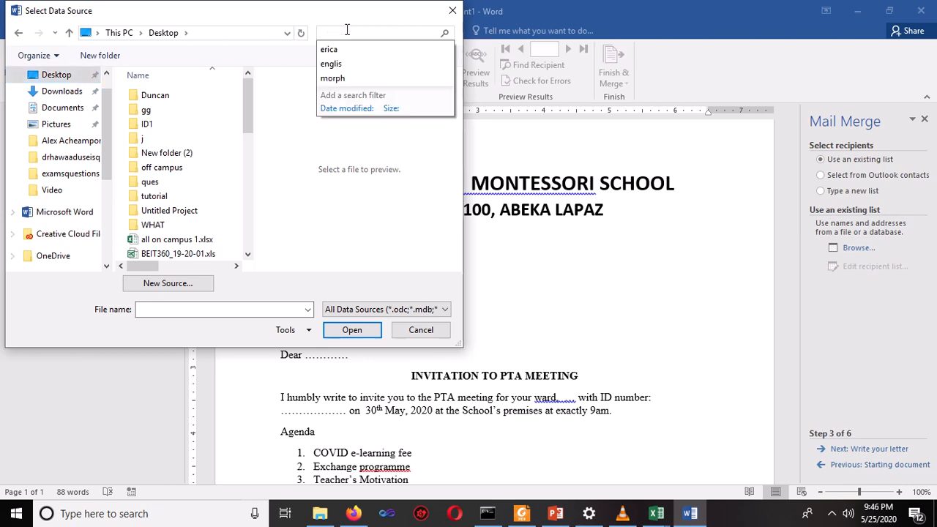
type("m")
type("ail")
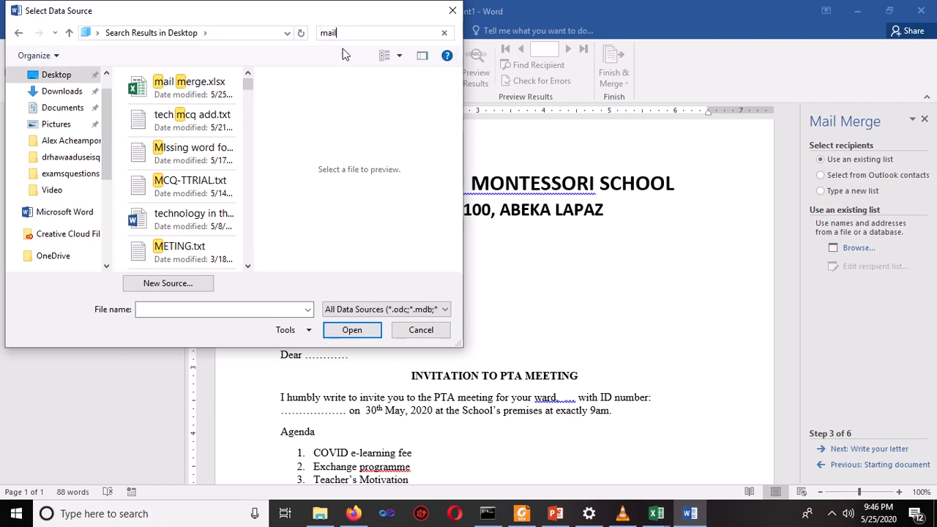
left_click(196, 92)
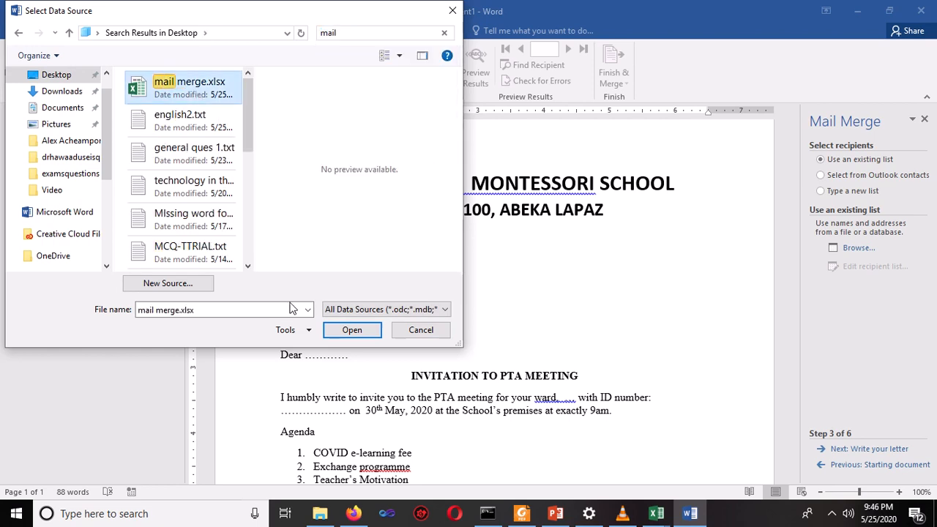
left_click(350, 330)
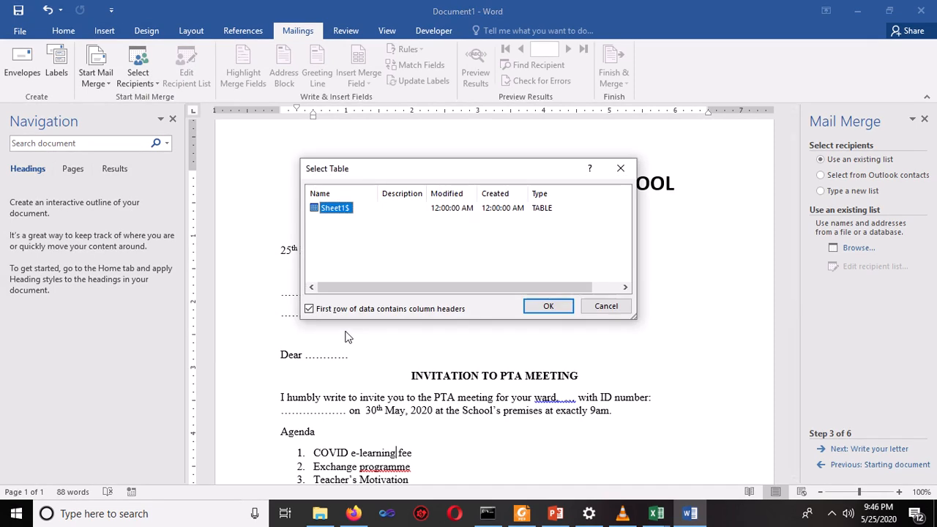
left_click(540, 306)
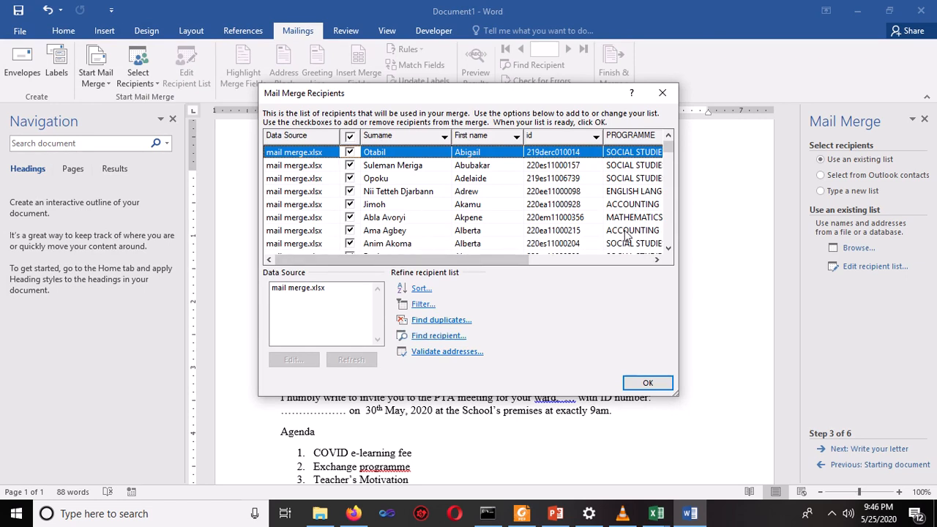
Examine the columns and individual records in the mail merge recipient list
left_click_drag(513, 262, 443, 287)
left_click_drag(517, 259, 366, 273)
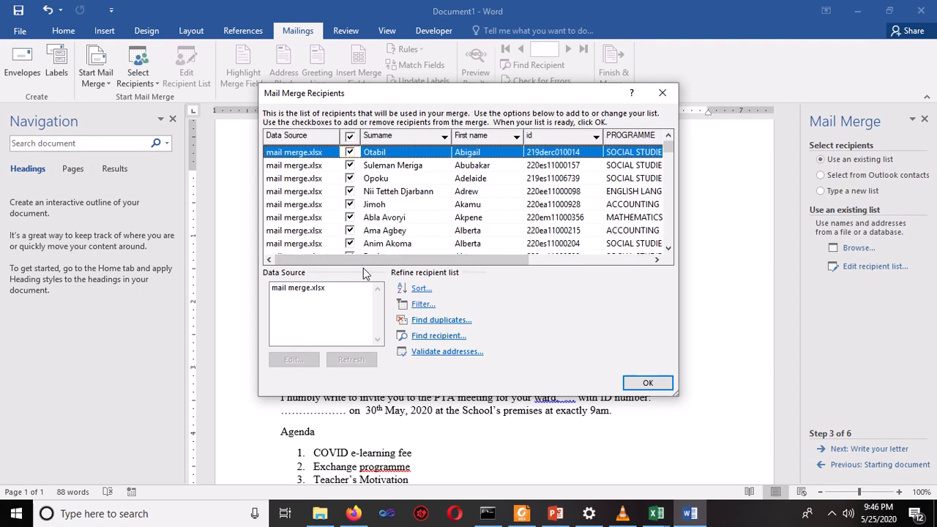
left_click(395, 166)
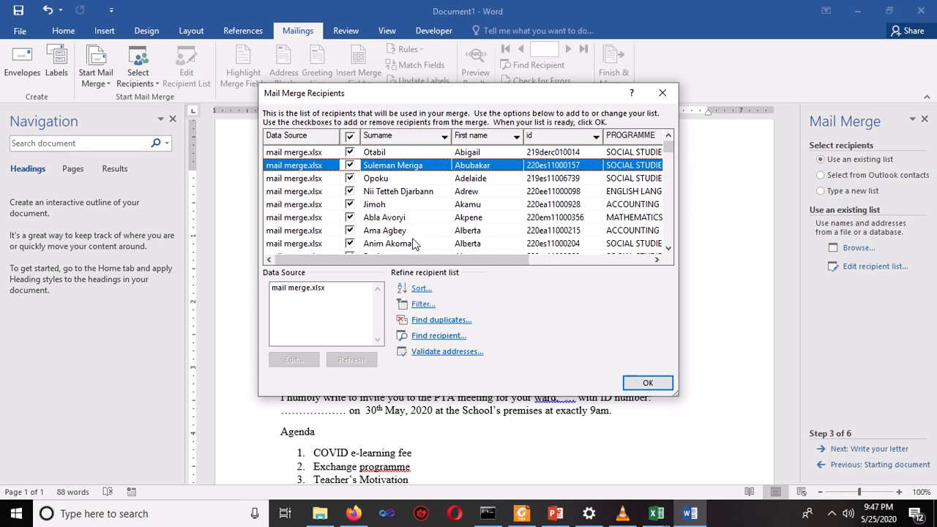
left_click_drag(408, 268, 369, 271)
left_click(386, 153)
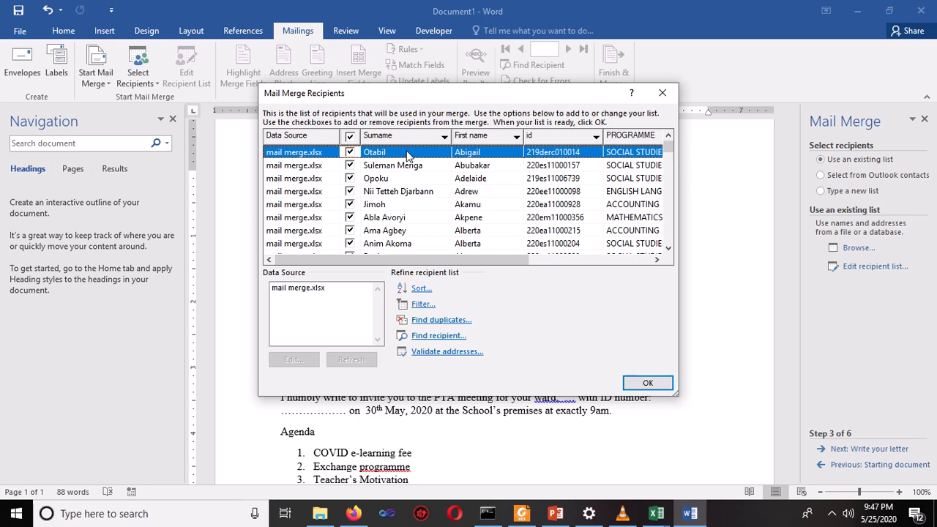
left_click(394, 179)
left_click(394, 151)
Try to edit the mail merge.xlsx data source, and close that workbook in Excel before returning to the recipient list in Word
left_click(310, 290)
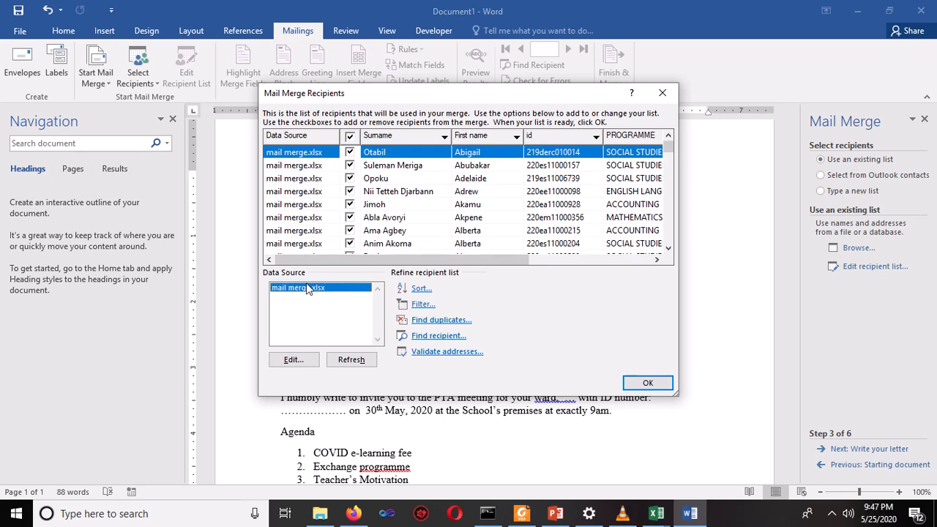
left_click(291, 362)
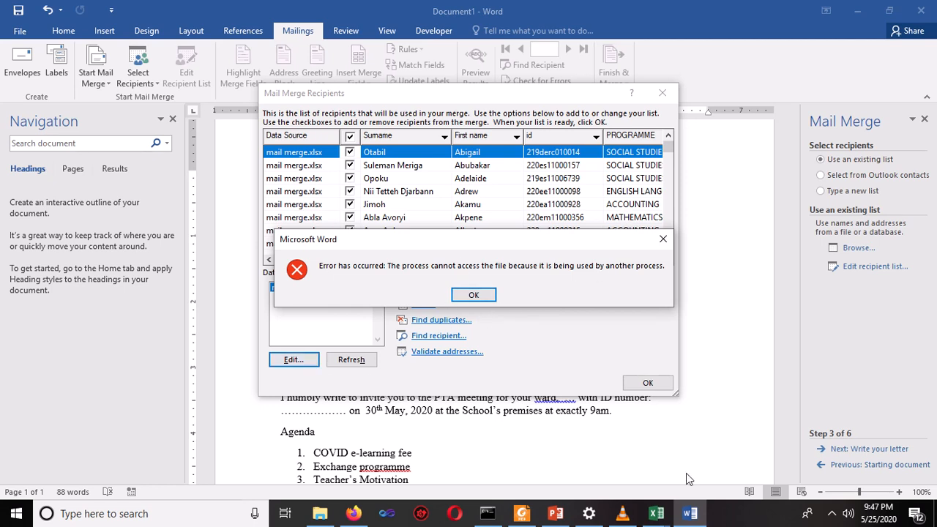
left_click(656, 513)
left_click(722, 474)
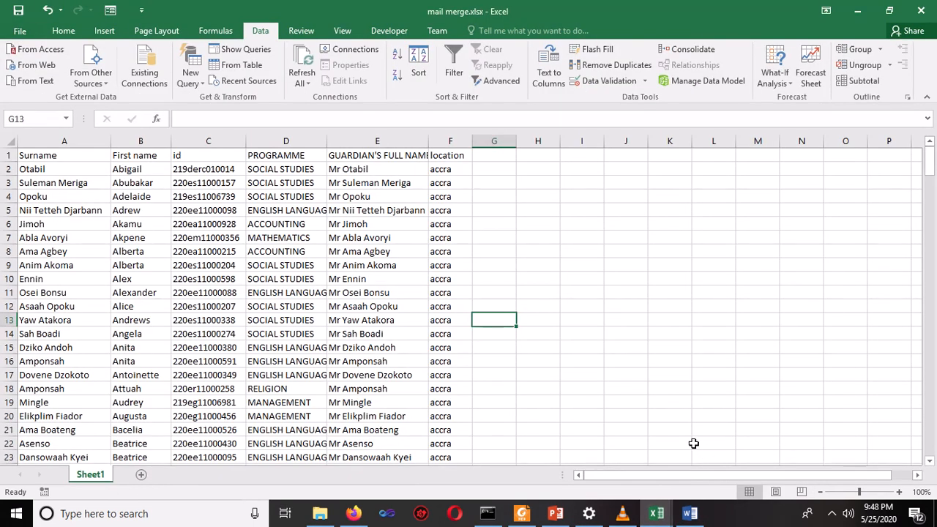
left_click(925, 10)
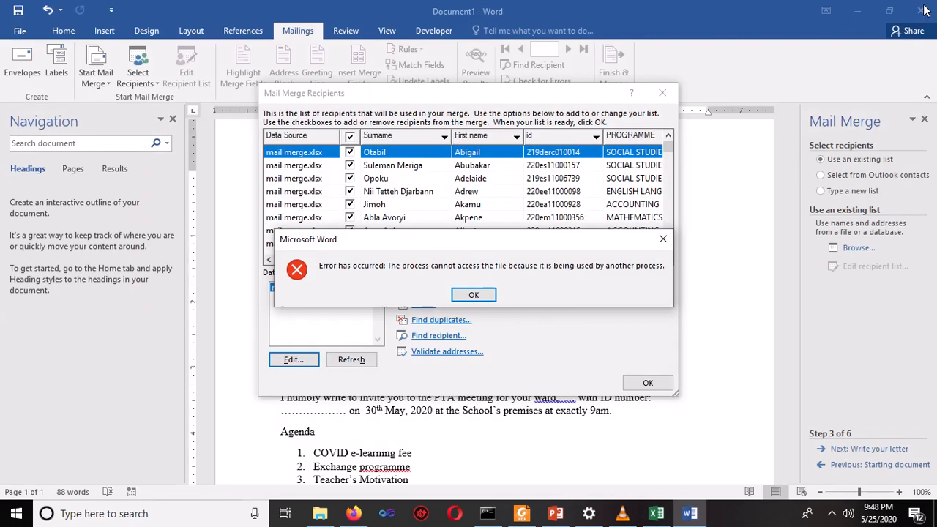
left_click(474, 296)
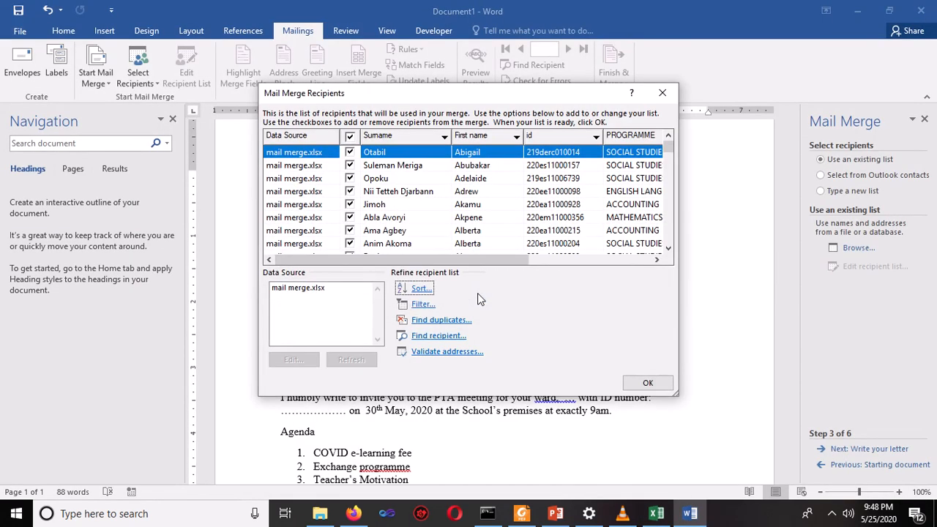
Edit the mail merge.xlsx data source to append a second surname to the first record and save the change to the workbook
left_click(306, 291)
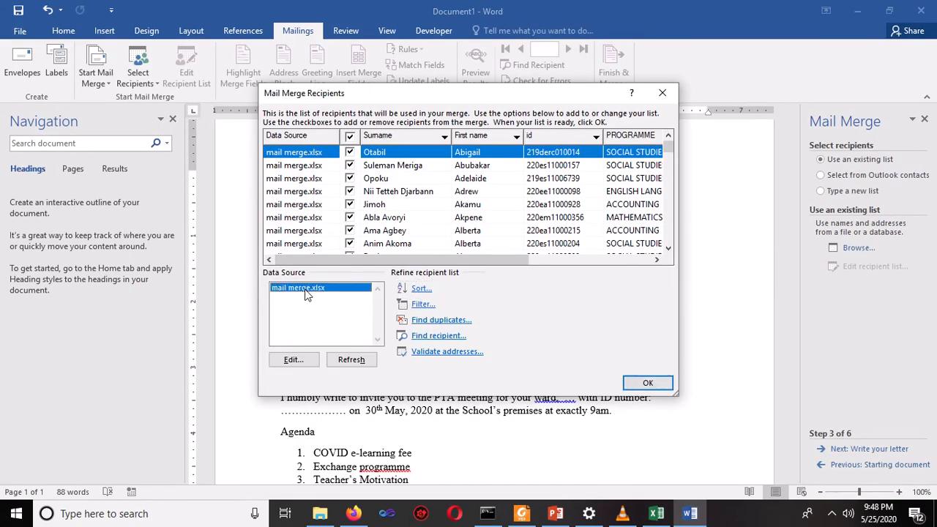
left_click(295, 358)
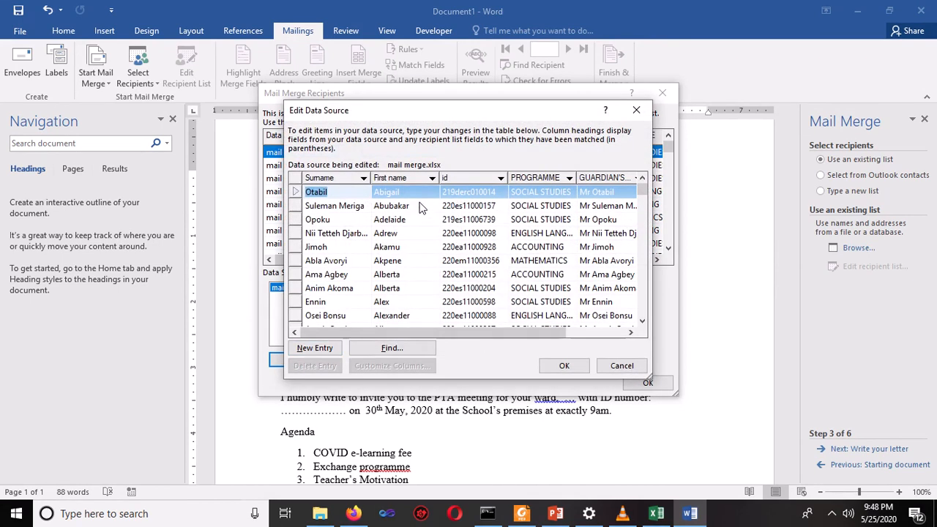
left_click(340, 191)
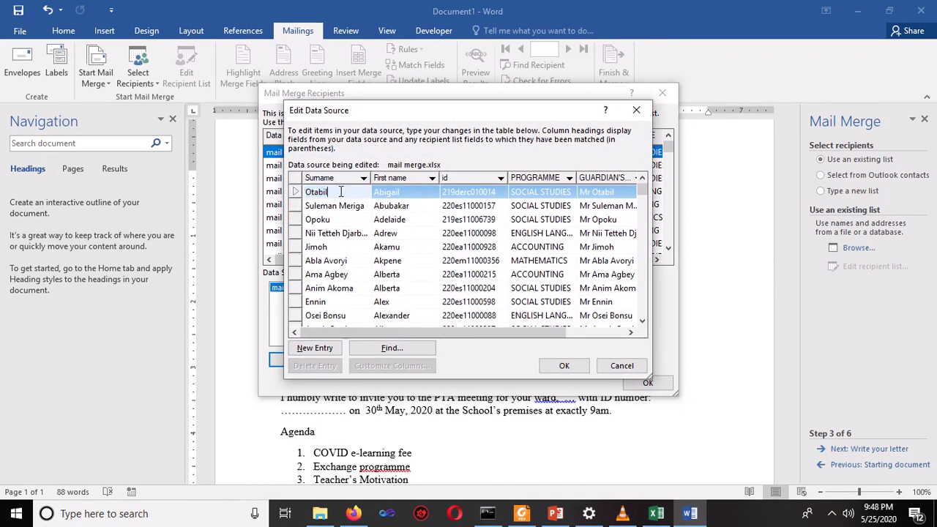
type("Mensah")
left_click(564, 366)
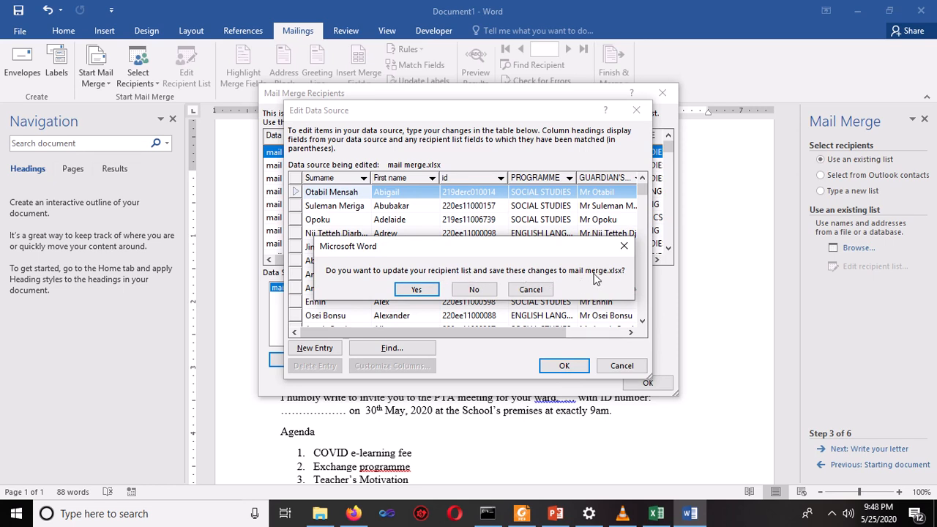
left_click(415, 291)
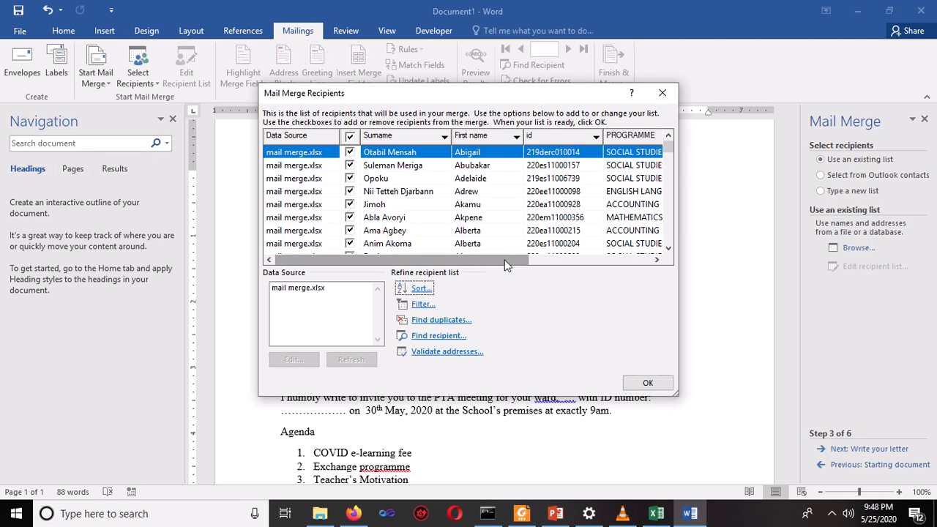
Sort the recipient list by PROGRAMME in ascending order
left_click_drag(509, 260, 456, 268)
left_click_drag(459, 267, 533, 261)
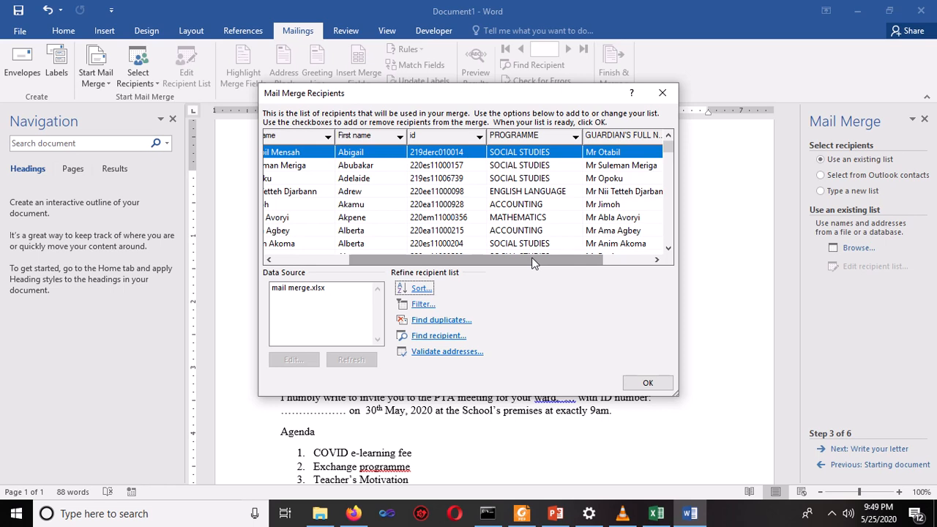
left_click(533, 136)
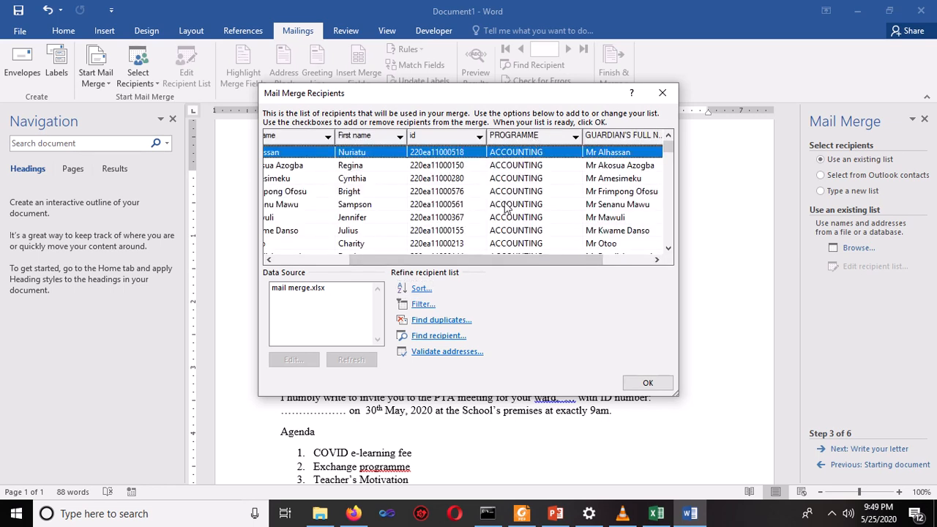
left_click(308, 290)
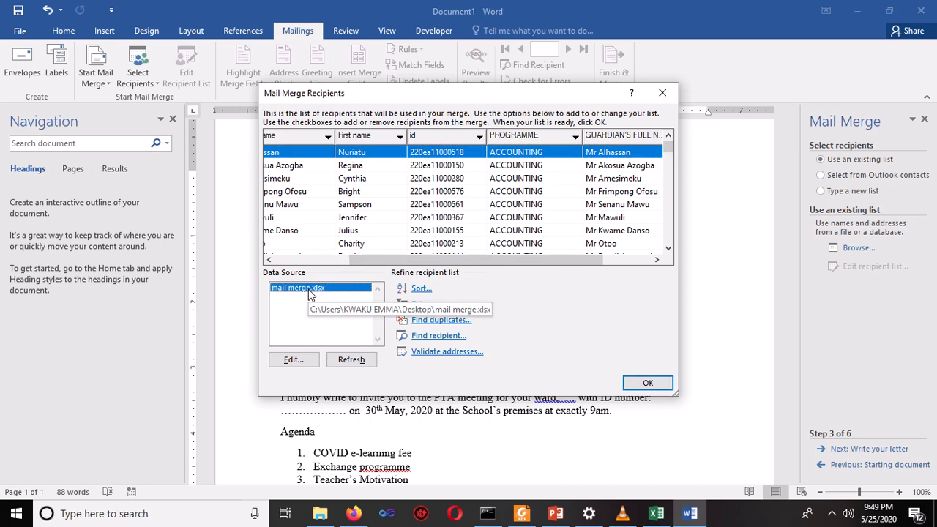
left_click(420, 291)
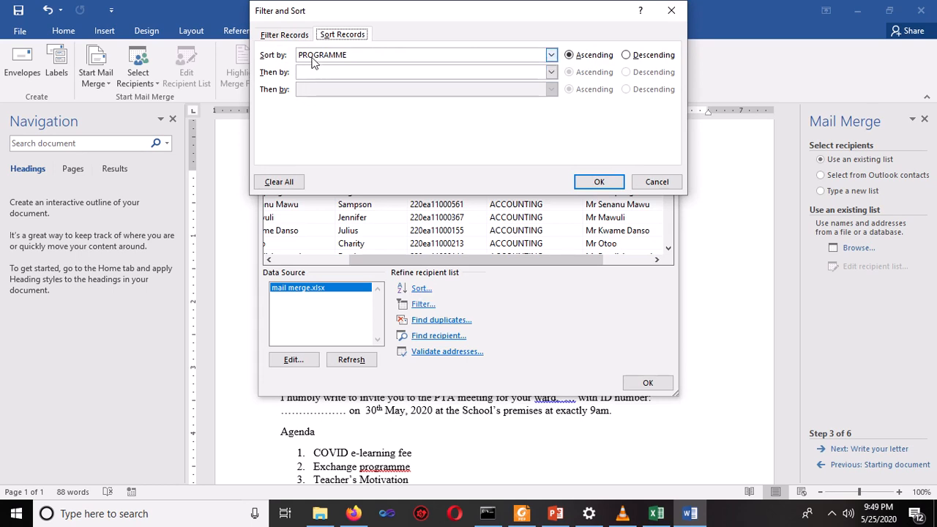
left_click(602, 183)
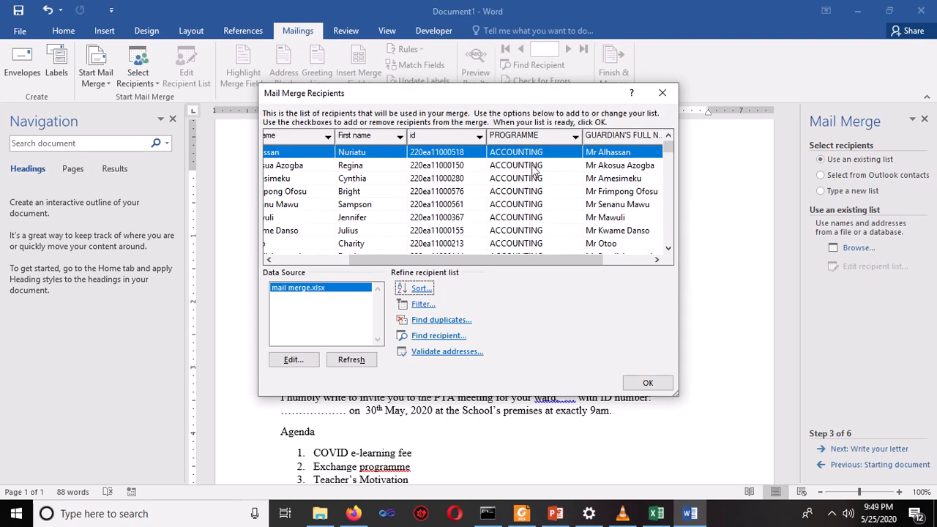
Check the sorted recipients, accept the list and proceed to the wizard's letter-writing stage
left_click(668, 249)
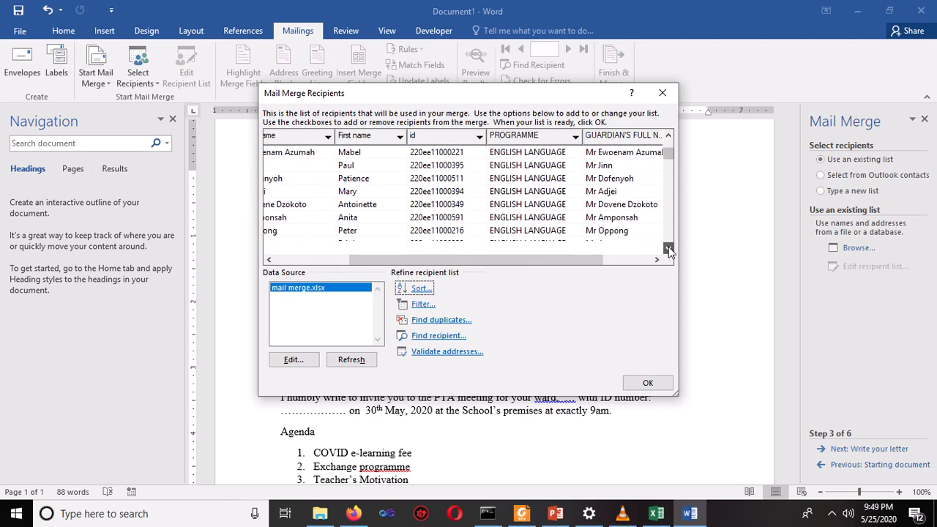
left_click_drag(669, 149, 669, 137)
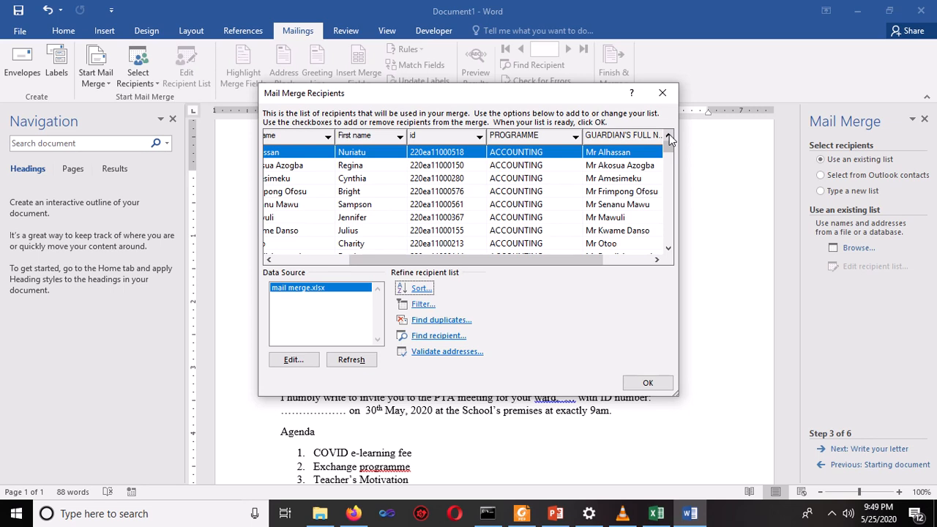
left_click(669, 249)
left_click_drag(668, 249, 668, 250)
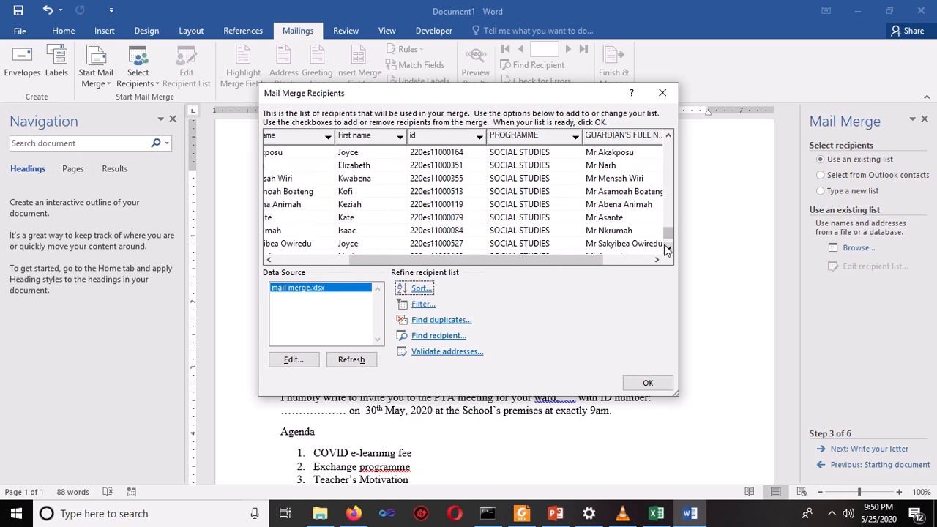
left_click_drag(668, 250, 668, 251)
left_click_drag(513, 257, 377, 272)
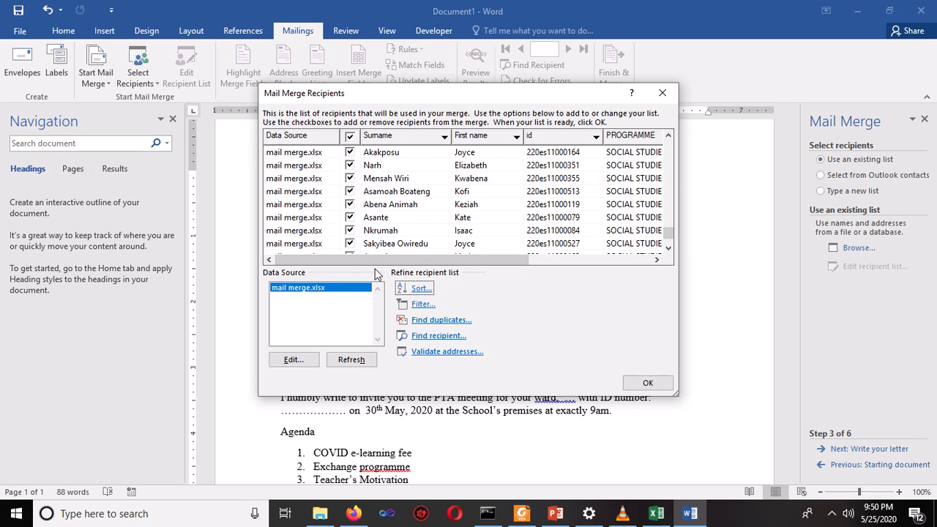
left_click(648, 385)
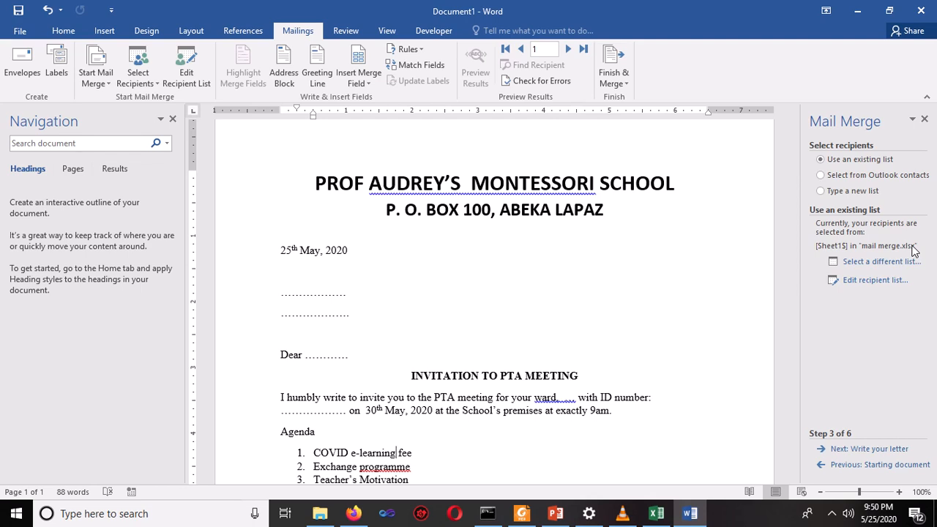
left_click(858, 451)
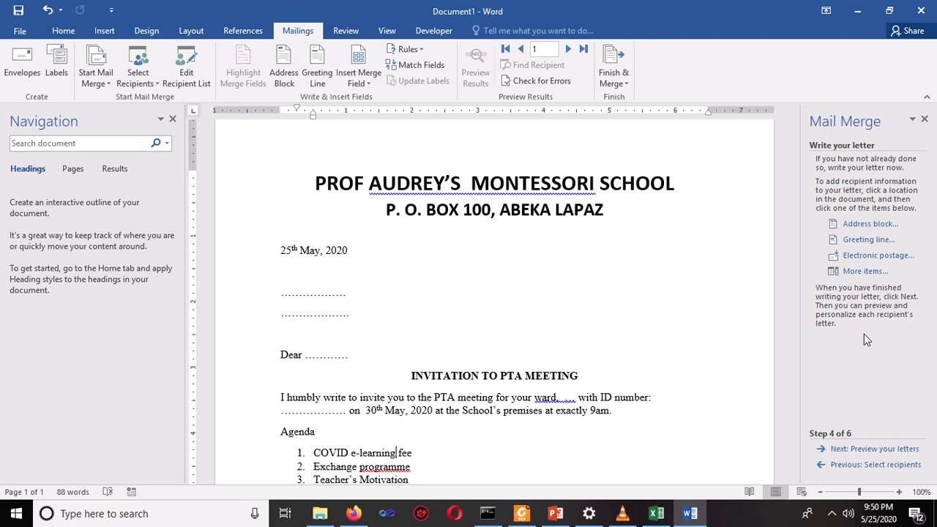
left_click(863, 271)
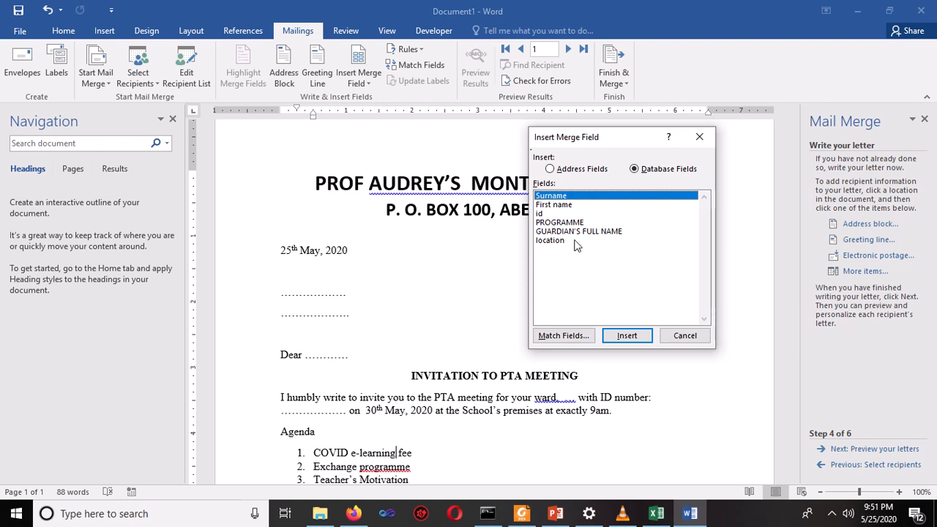
left_click(283, 297)
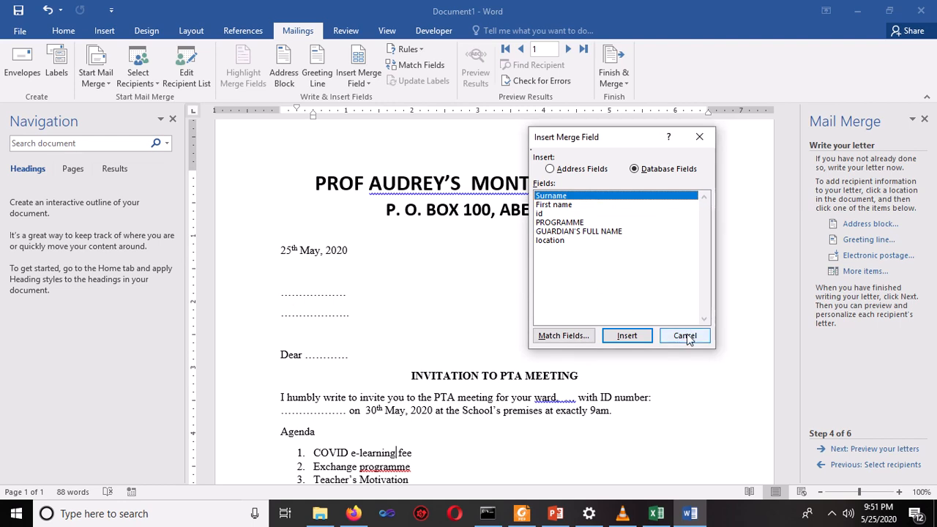
left_click(685, 335)
Delete the two dotted address placeholder lines between the date and the salutation
left_click(285, 303)
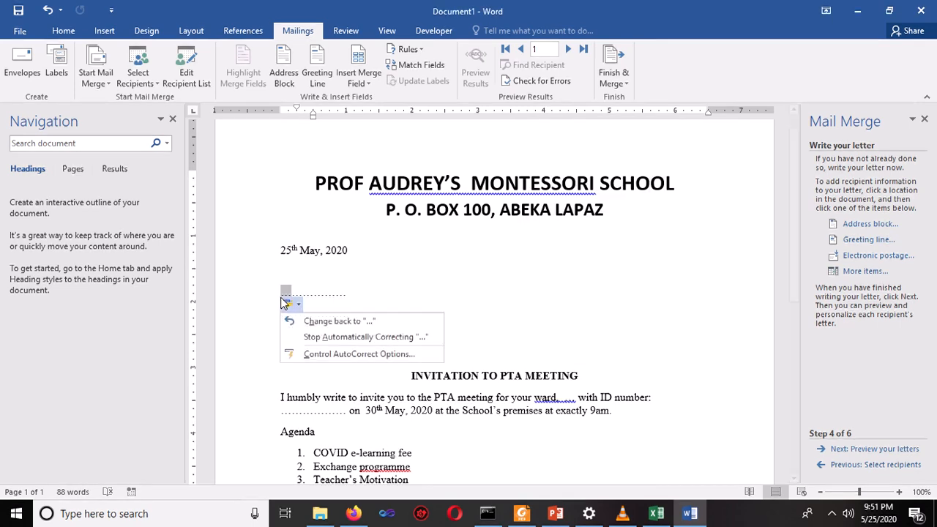
left_click(278, 293)
left_click_drag(276, 293, 354, 314)
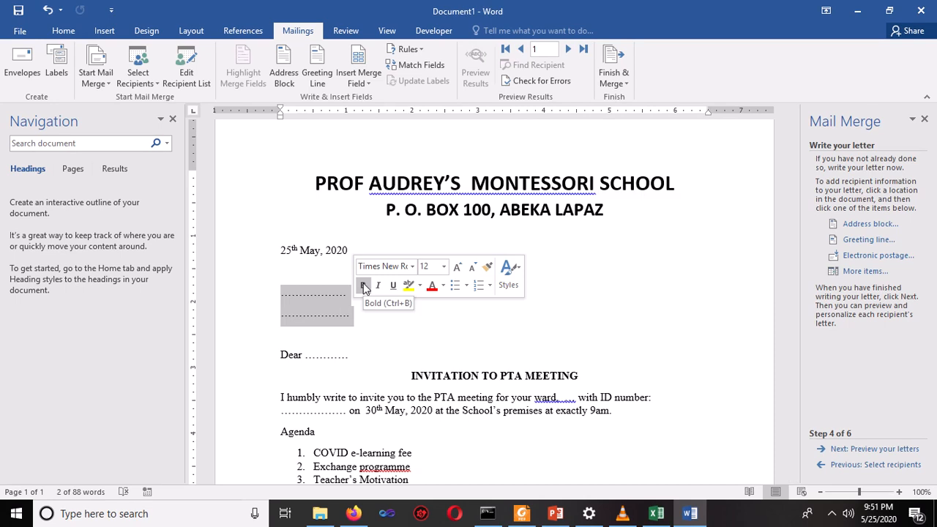
key("Delete")
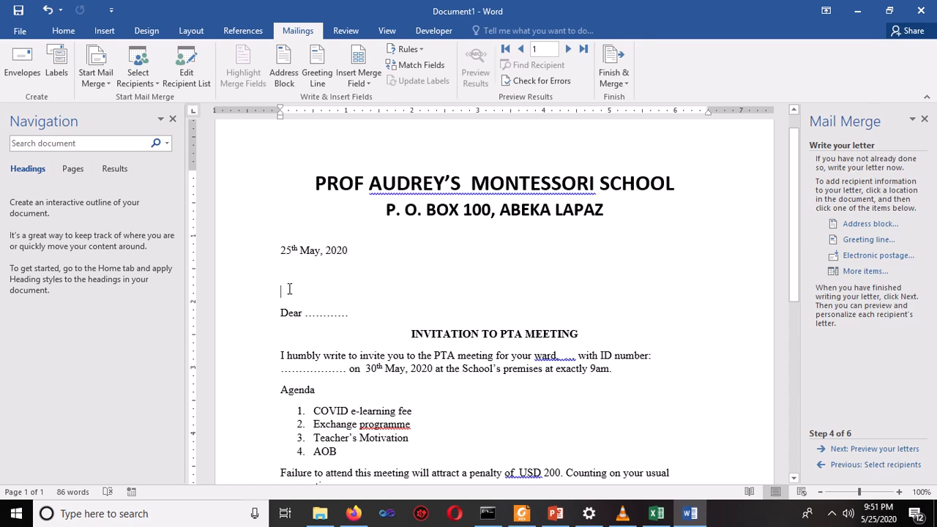
Insert the GUARDIAN'S FULL NAME and location merge fields above the salutation, each on its own line
left_click(866, 272)
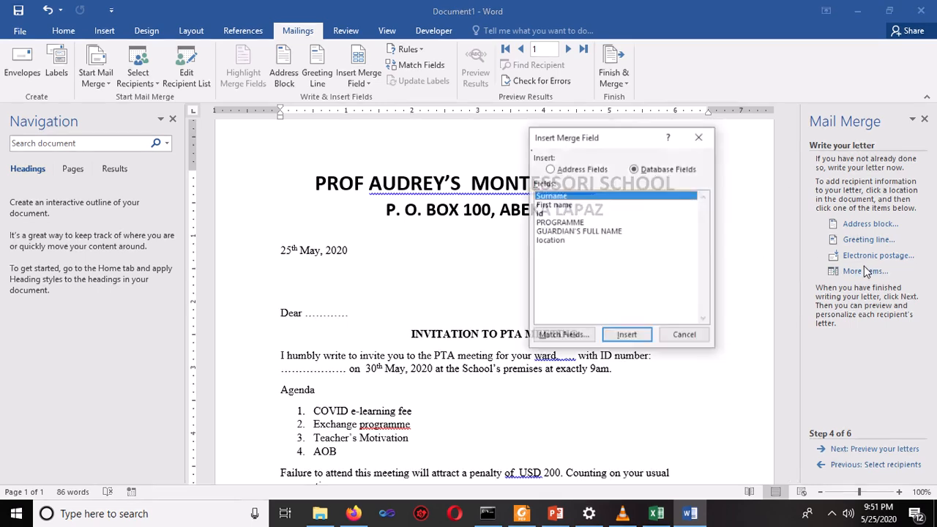
left_click(596, 231)
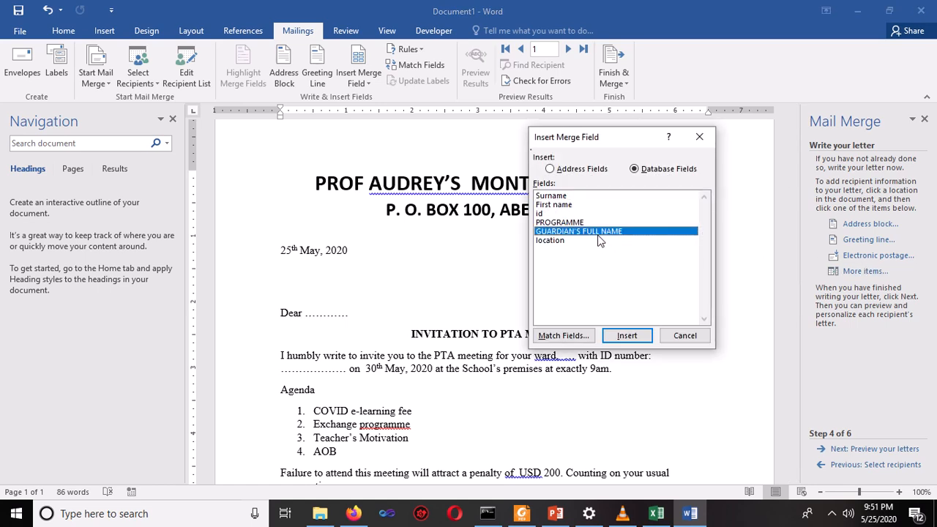
left_click(633, 337)
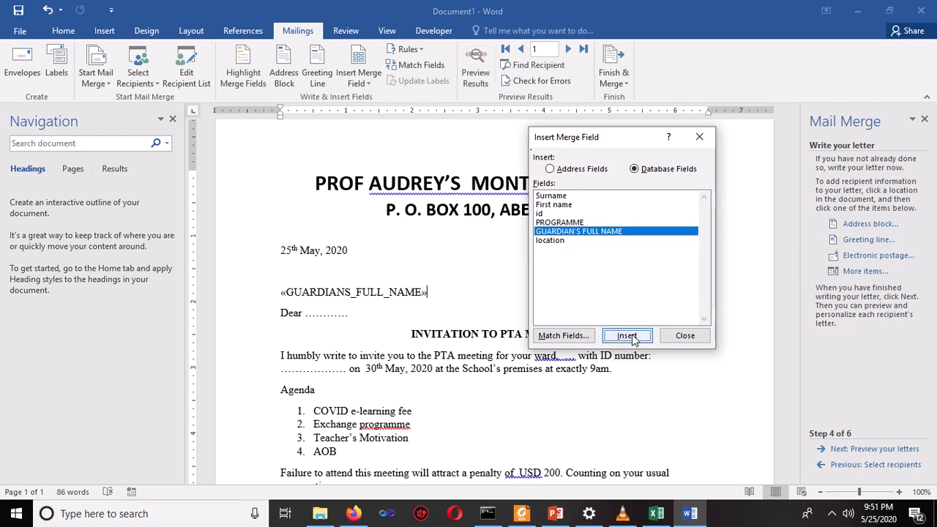
left_click(555, 241)
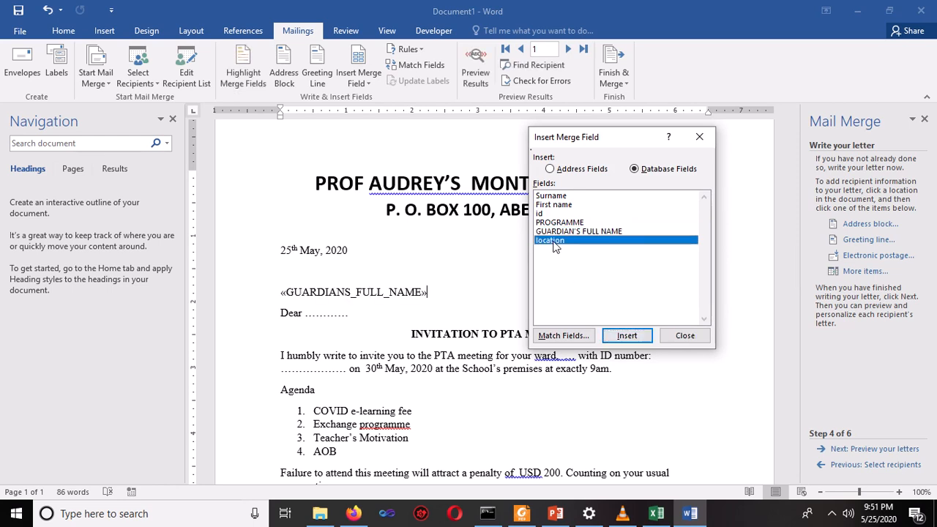
left_click(633, 337)
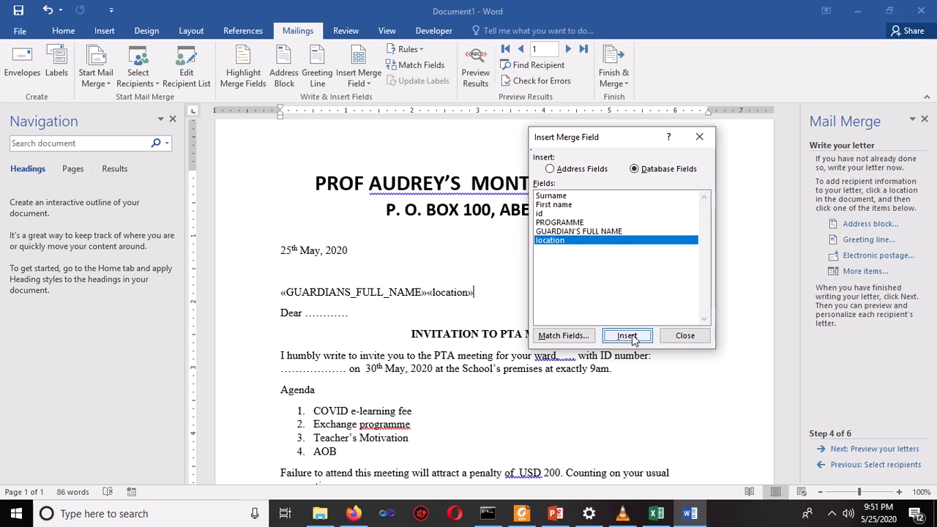
left_click(680, 335)
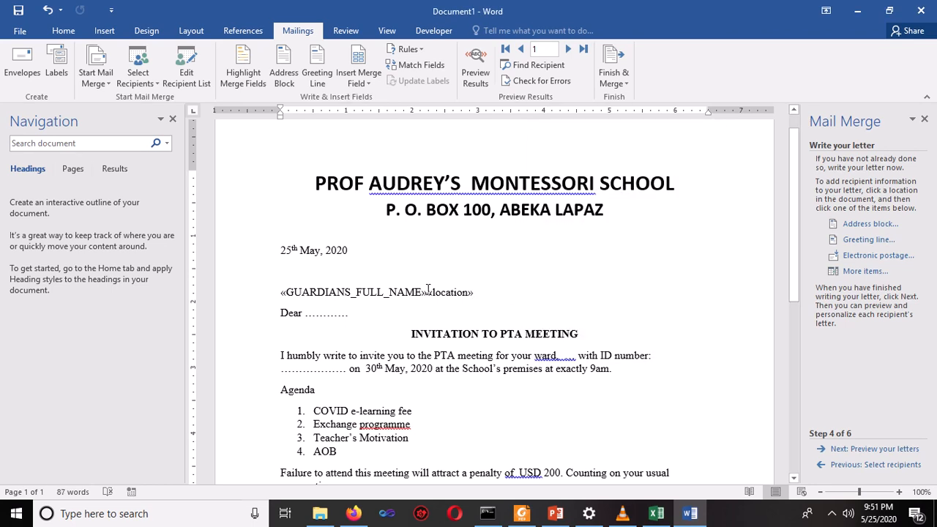
left_click(428, 292)
key("Return")
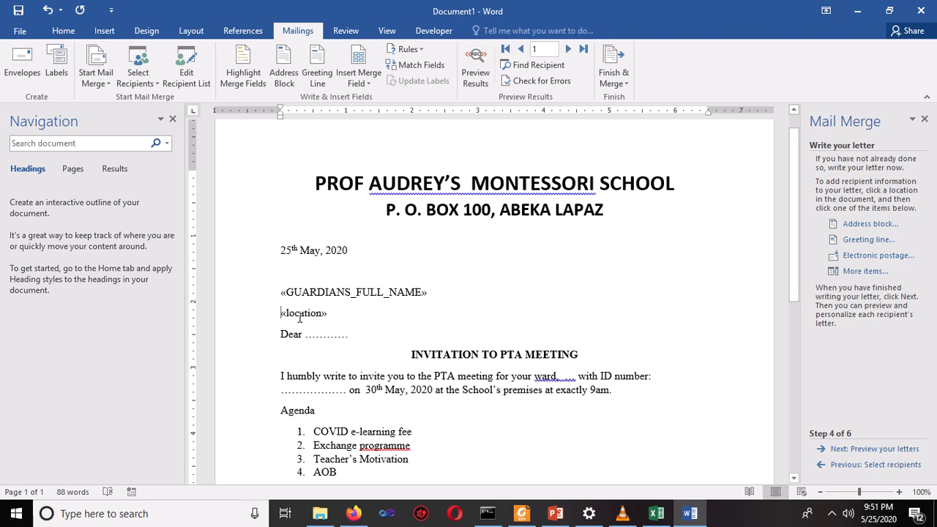
Replace the dotted placeholder after "Dear" with the GUARDIAN'S FULL NAME merge field
left_click(351, 334)
key("BackSpace")
key("BackSpace")
key("BackSpace")
key("BackSpace")
left_click(855, 272)
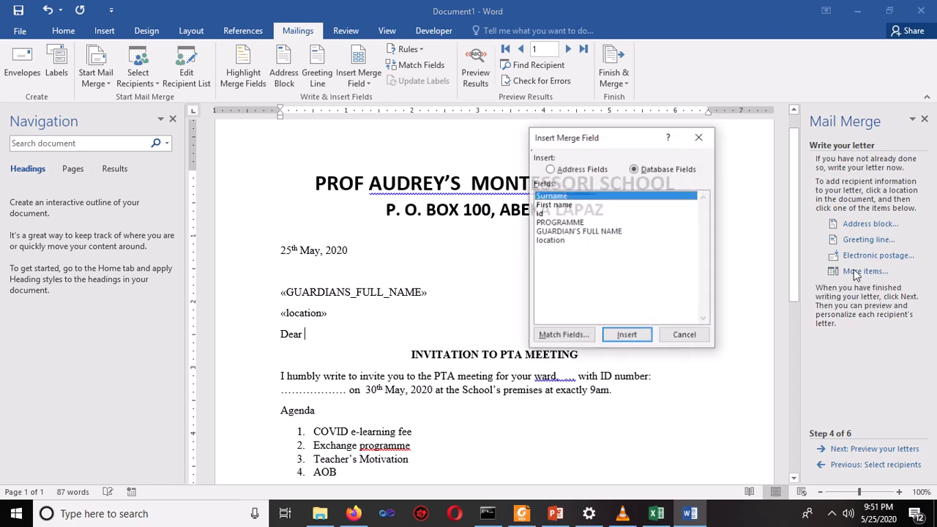
left_click(600, 233)
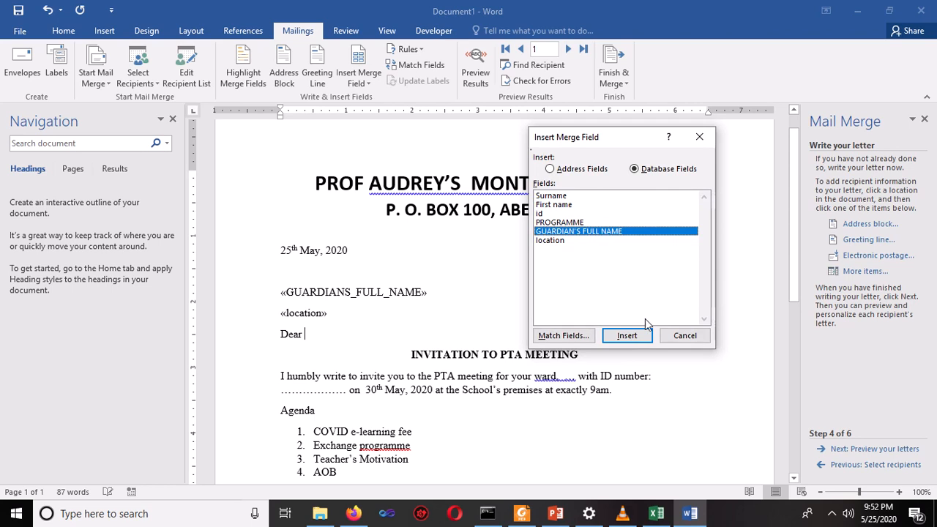
left_click(629, 335)
left_click(632, 338)
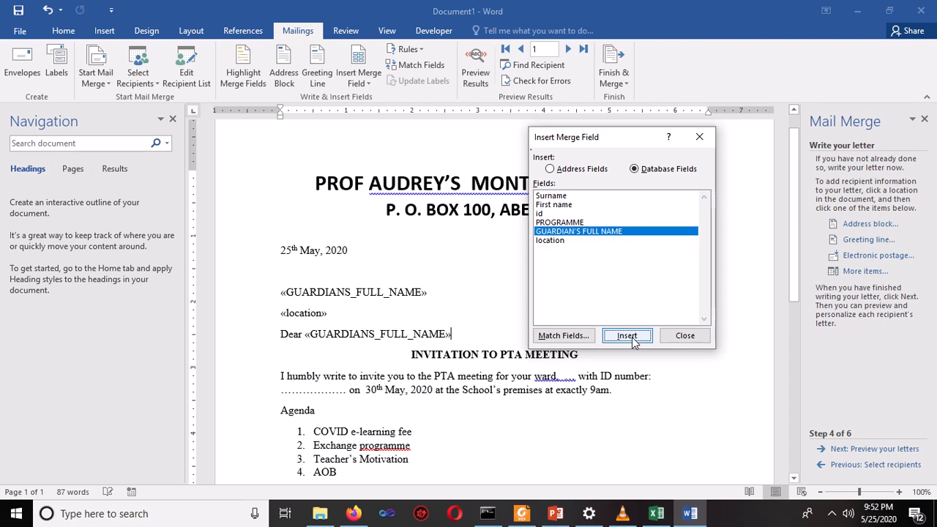
left_click(634, 340)
left_click(699, 143)
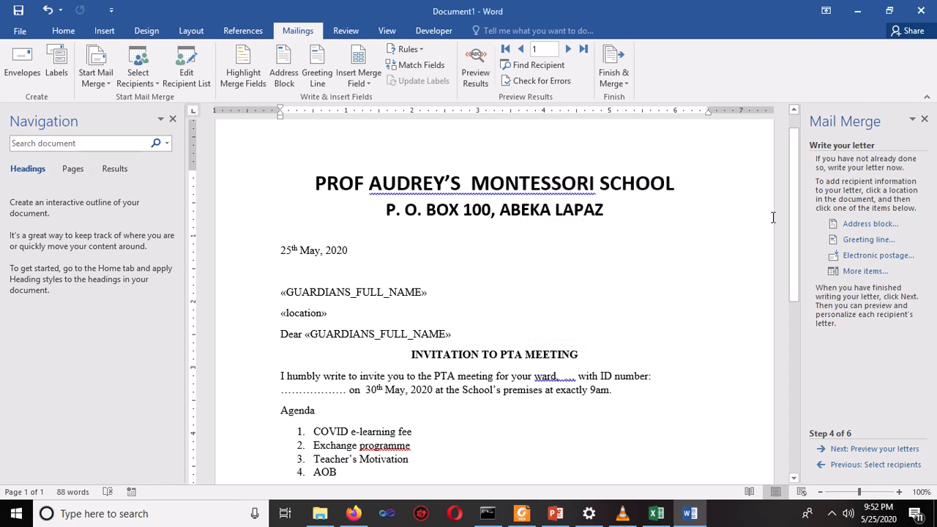
Replace the dotted placeholder after "your ward," with the First name and Surname merge fields
scroll(793, 231, "down", 1)
left_click_drag(794, 232, 794, 270)
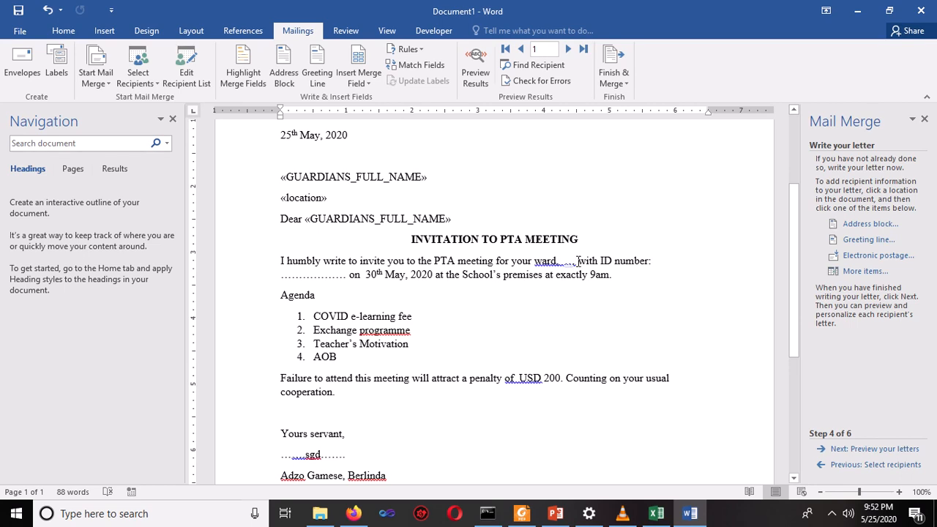
key("BackSpace")
key("BackSpace")
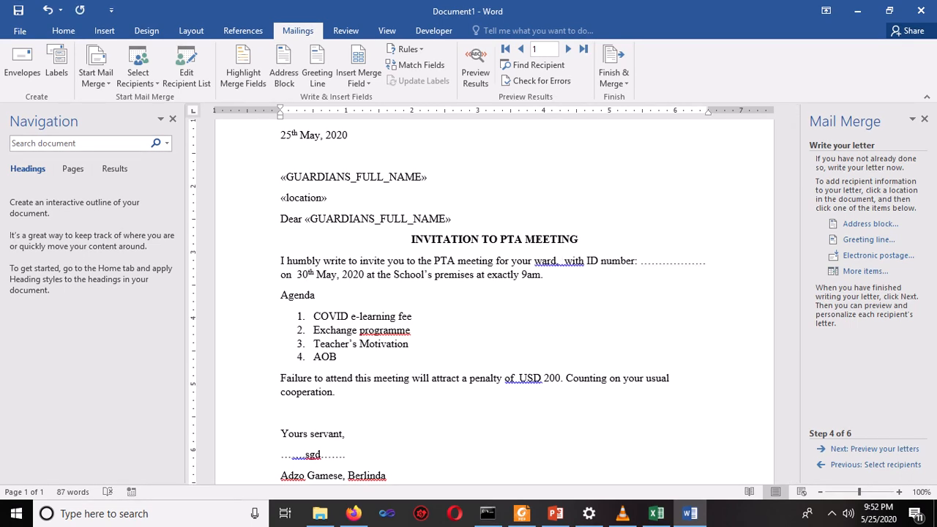
left_click(872, 272)
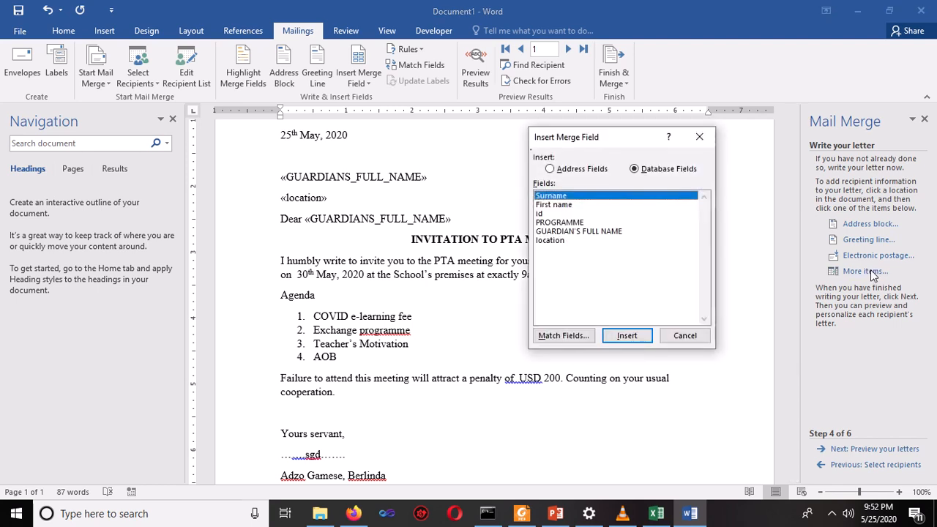
left_click(546, 207)
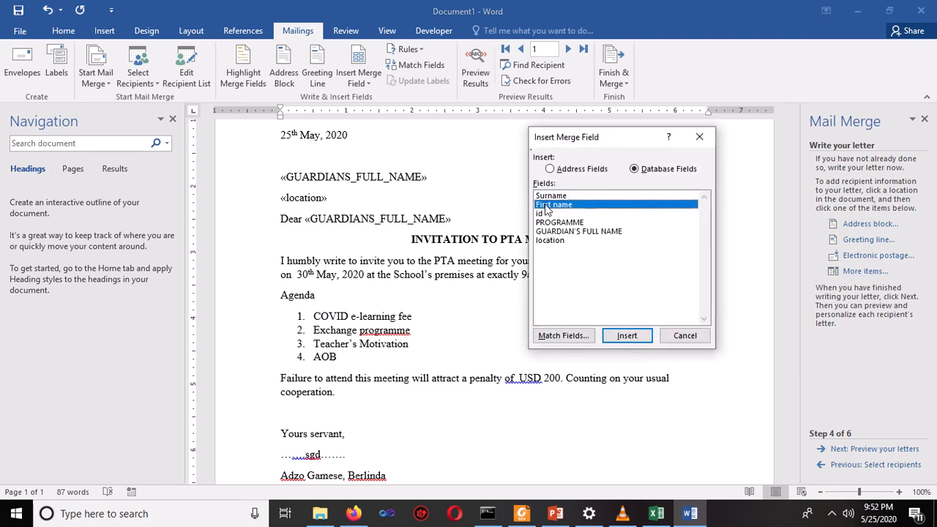
left_click(628, 338)
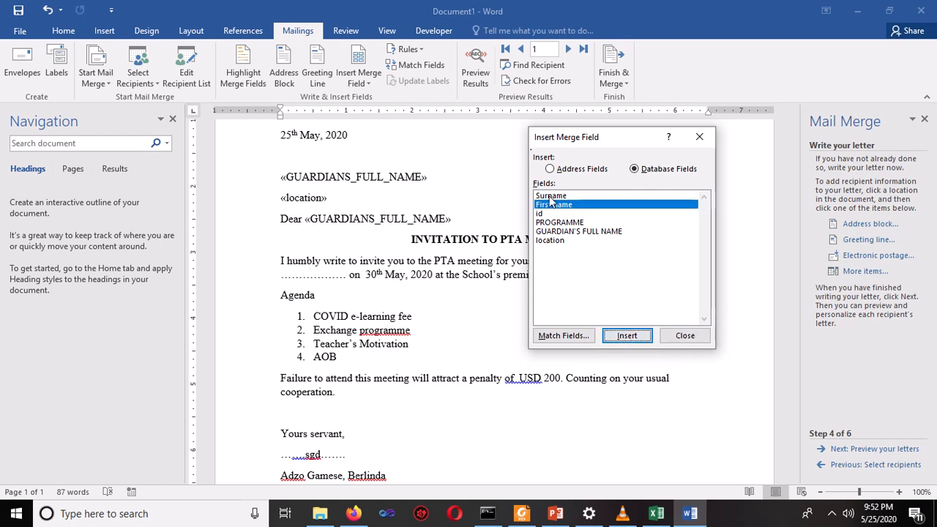
left_click(550, 196)
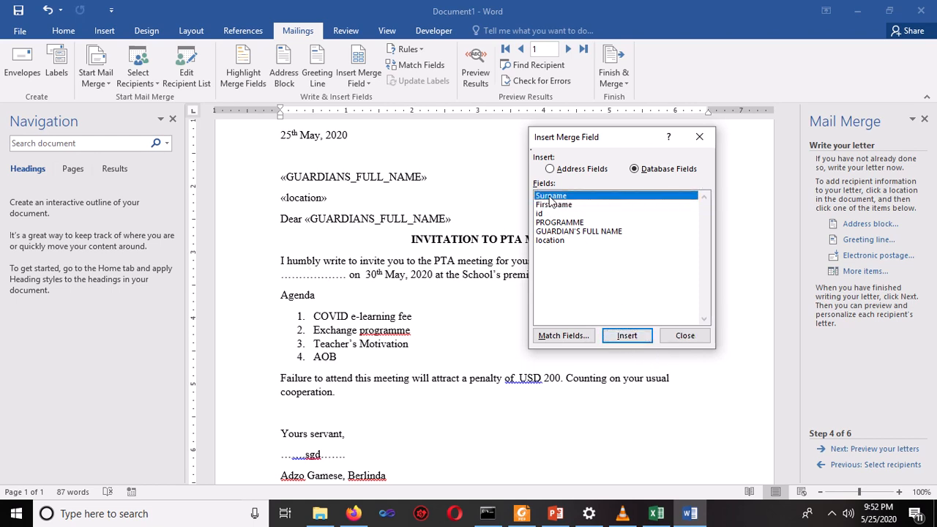
left_click(634, 339)
left_click(686, 335)
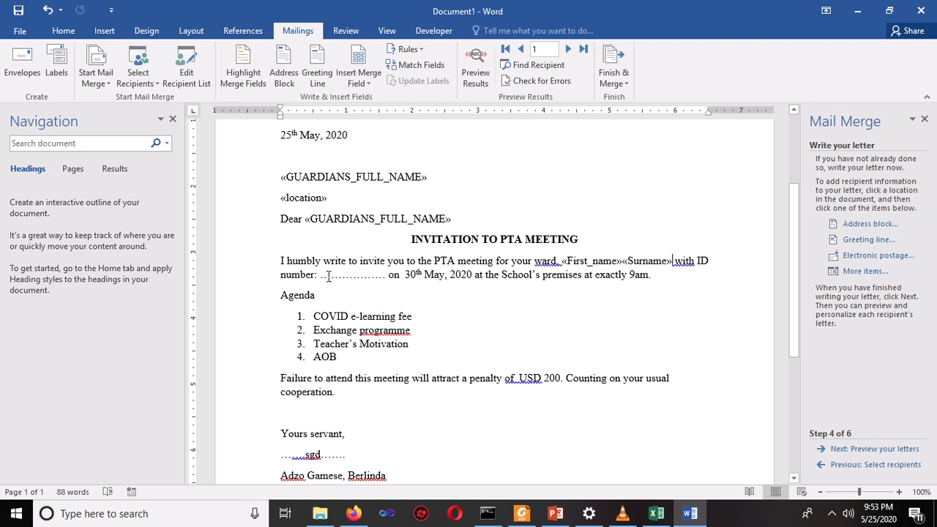
Replace the dotted placeholder after "ID number:" with the id merge field
left_click_drag(388, 278, 321, 277)
key("Delete")
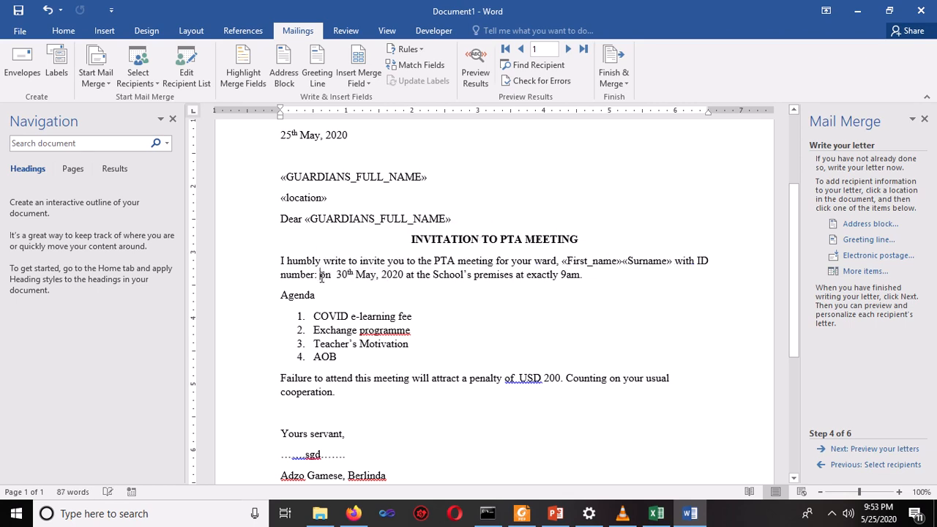
left_click(853, 272)
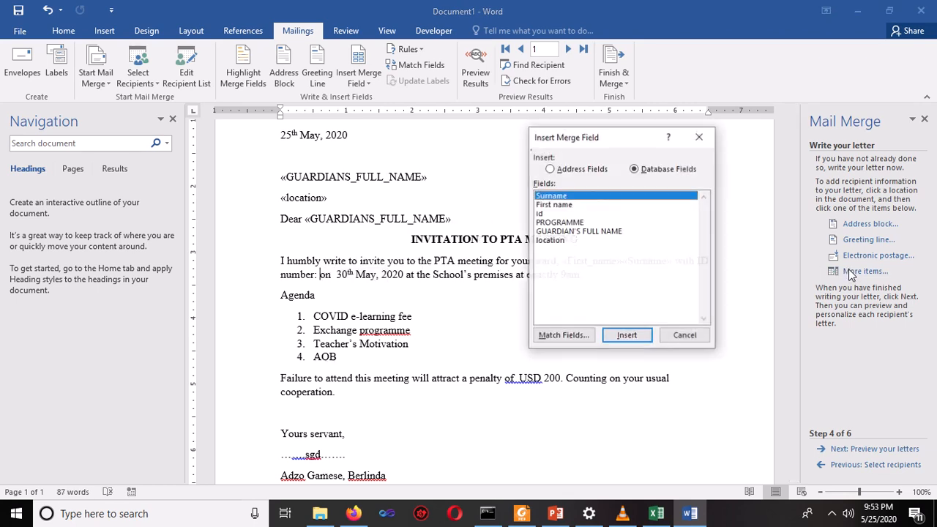
left_click(543, 214)
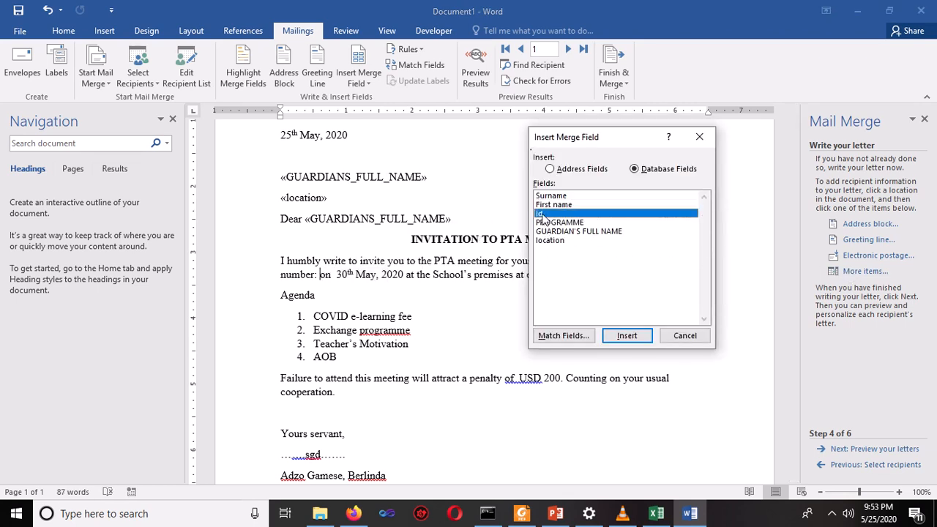
left_click(624, 336)
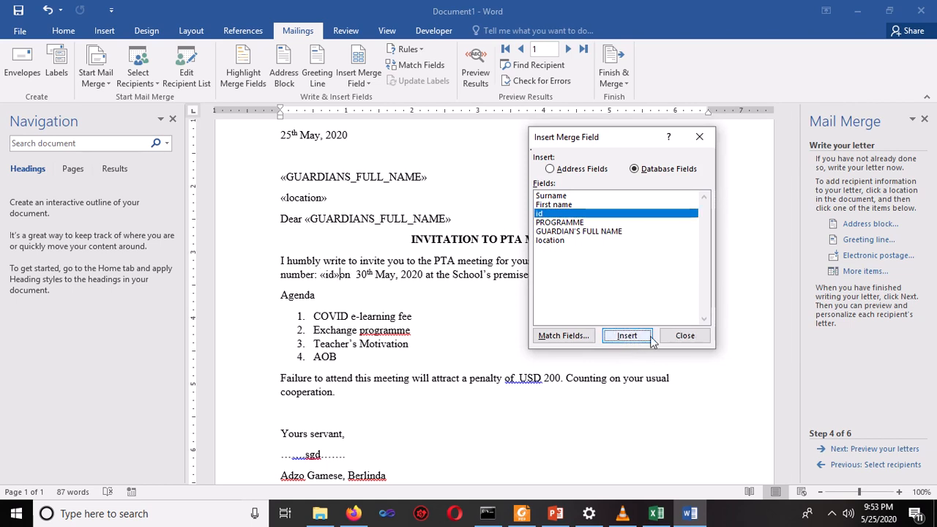
left_click(682, 336)
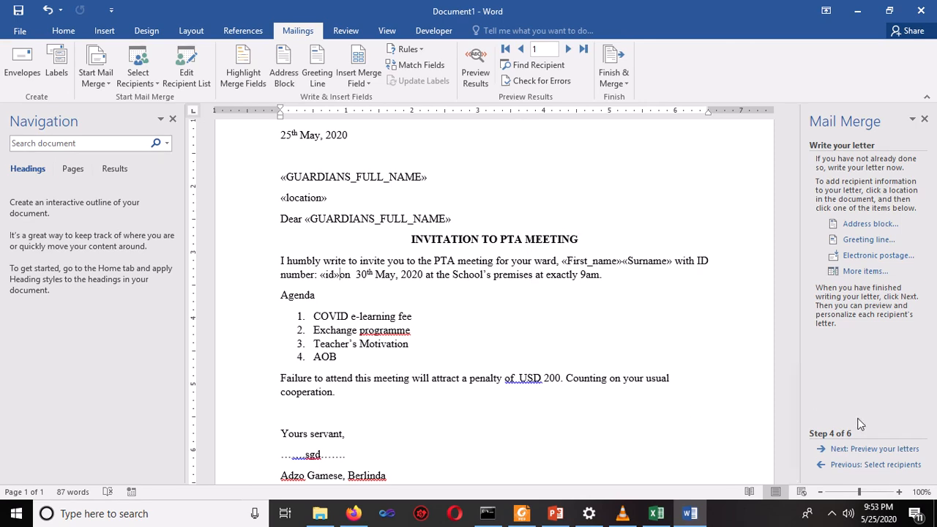
Preview the merged letter for the first recipient and check the address, salutation and ward details
left_click(868, 449)
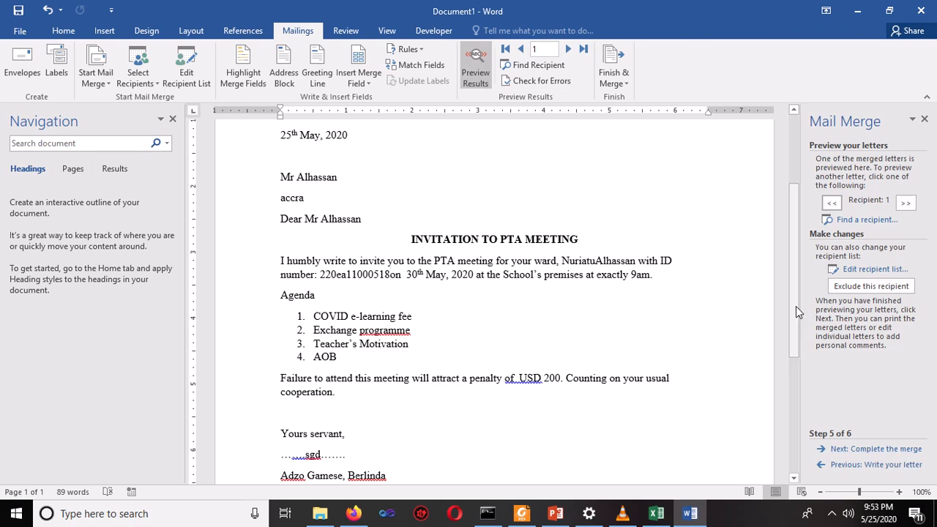
scroll(795, 292, "up", 1)
scroll(795, 282, "up", 1)
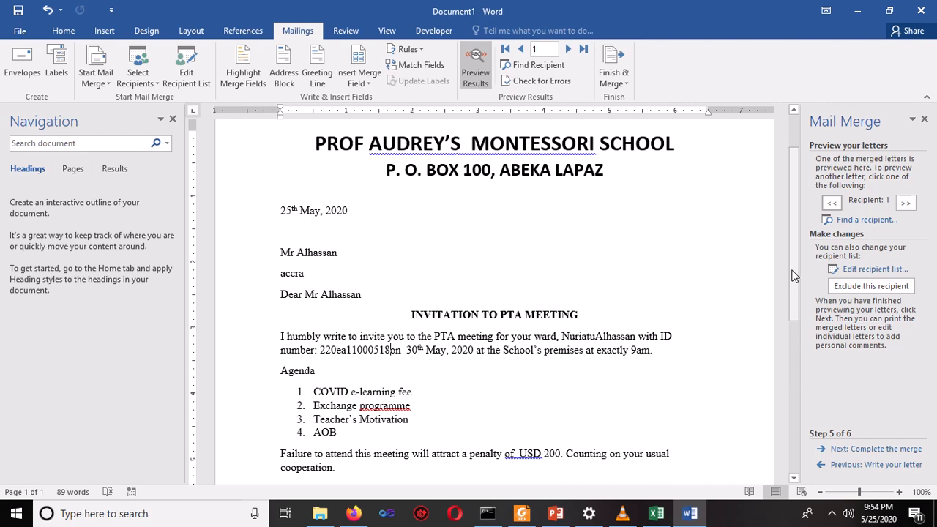
left_click_drag(795, 276, 795, 275)
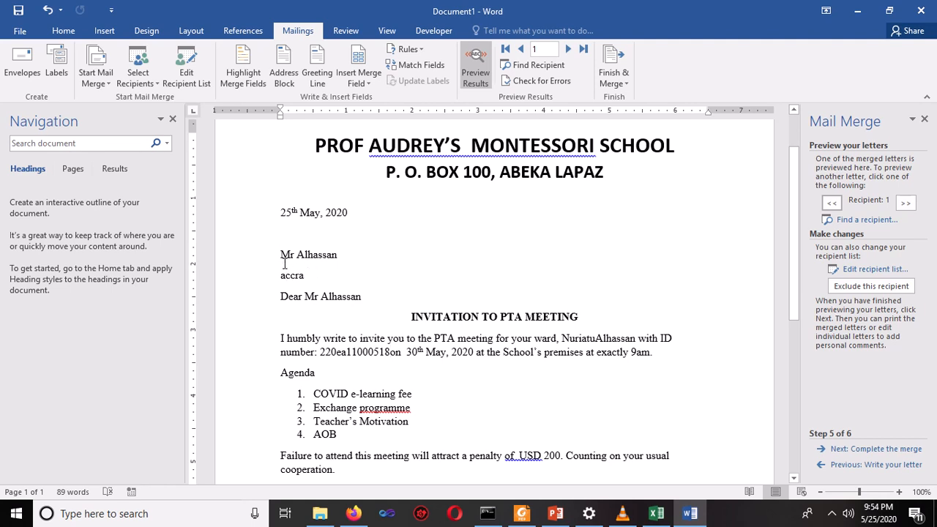
Return to the wizard's letter-writing stage and add a comma after the guardian name field in the salutation
left_click(369, 297)
left_click(850, 465)
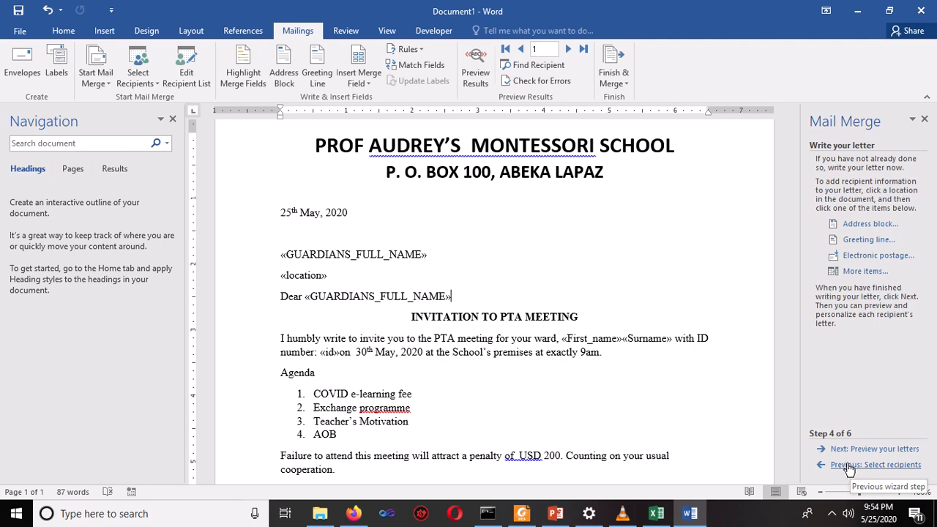
left_click(454, 300)
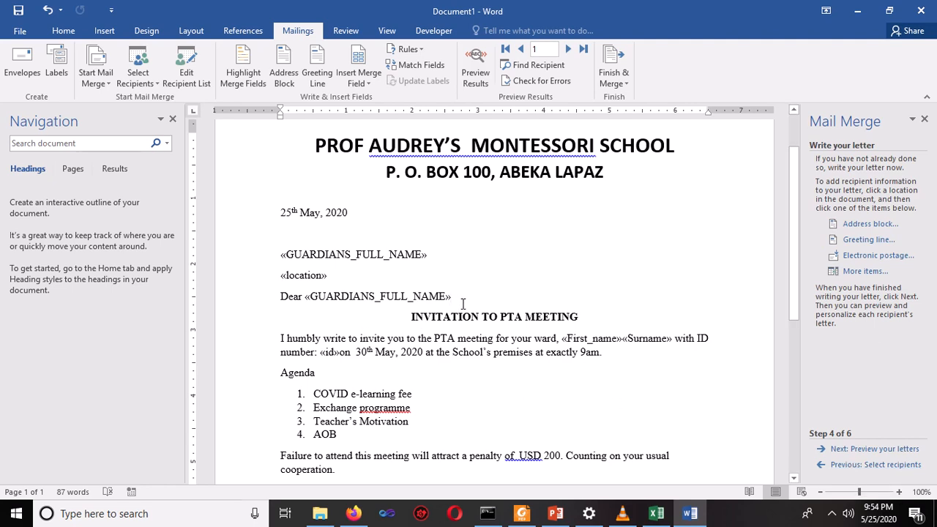
type(",")
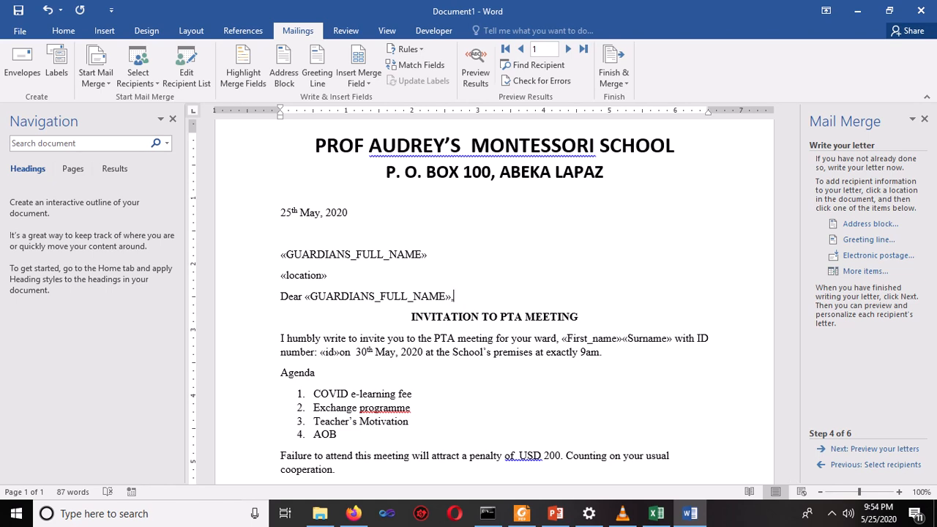
Remove the space after the guardian name and location lines, and add a blank line between the location and the salutation
left_click_drag(280, 249, 338, 278)
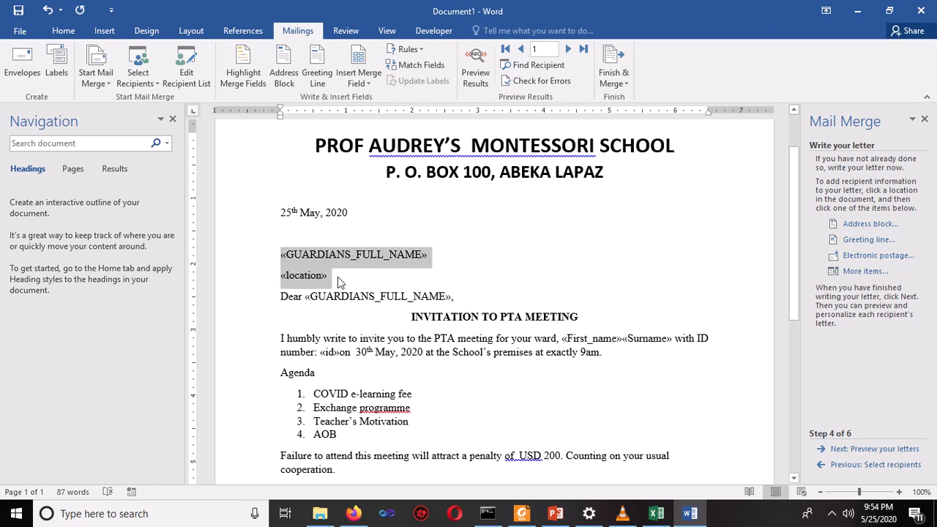
left_click(75, 37)
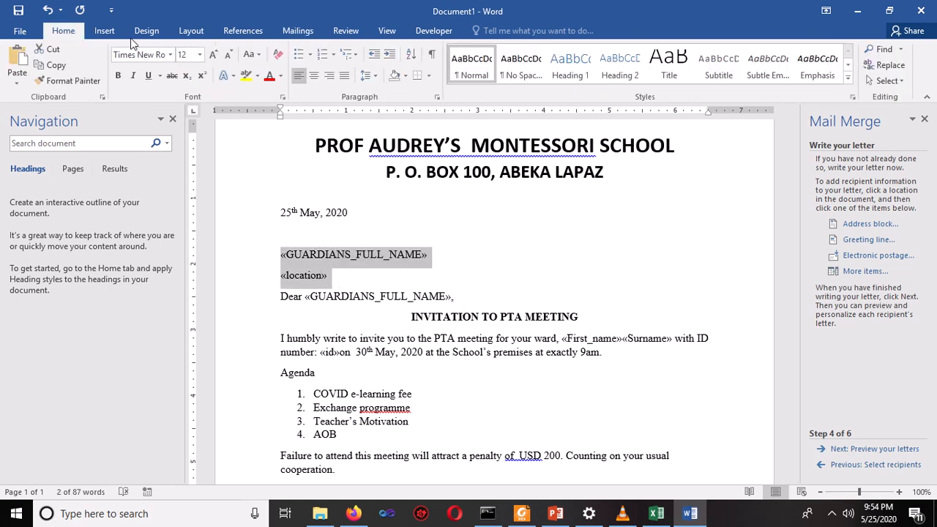
left_click(375, 77)
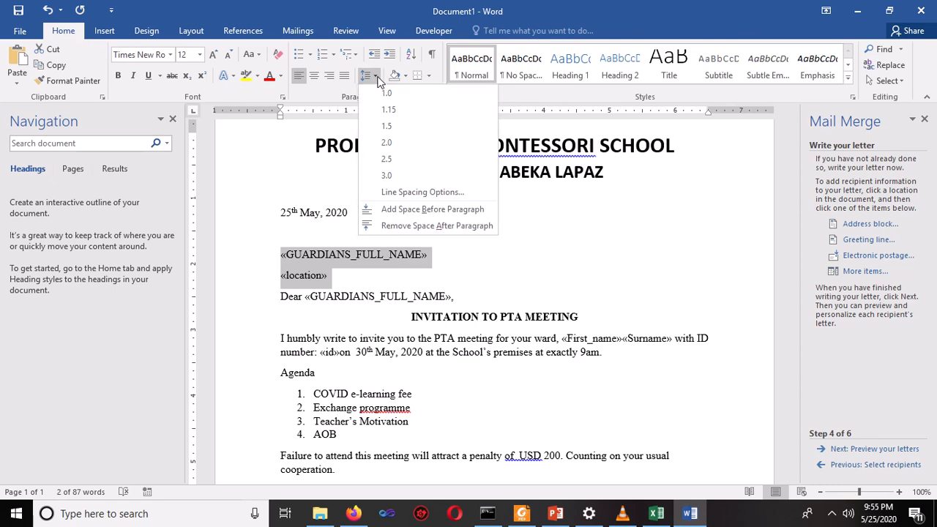
left_click(421, 219)
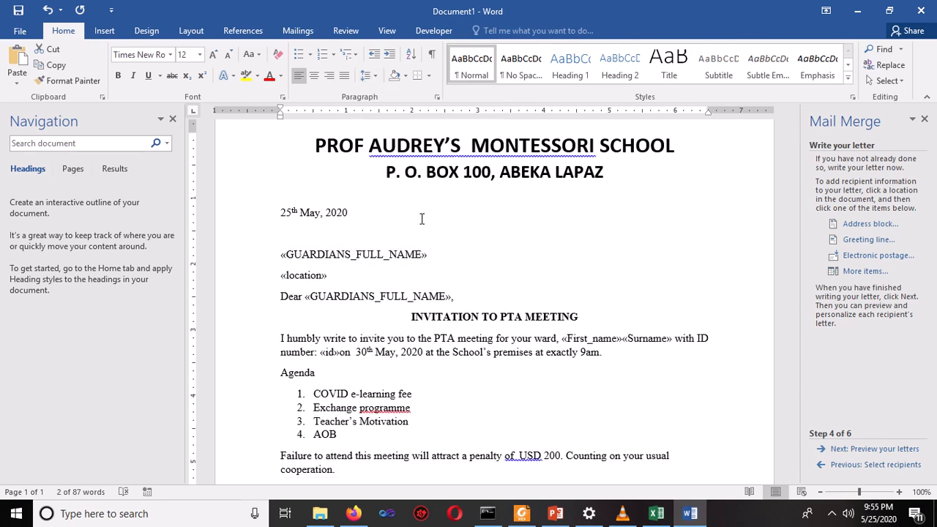
left_click(341, 268)
key("Return")
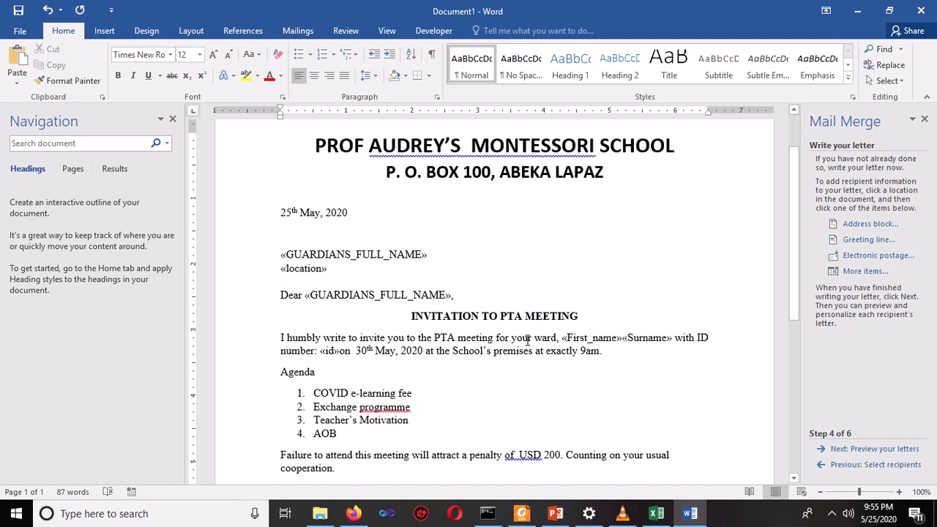
Insert a space between the First name and Surname fields and another after the id field, and preview the merged letter
left_click(622, 337)
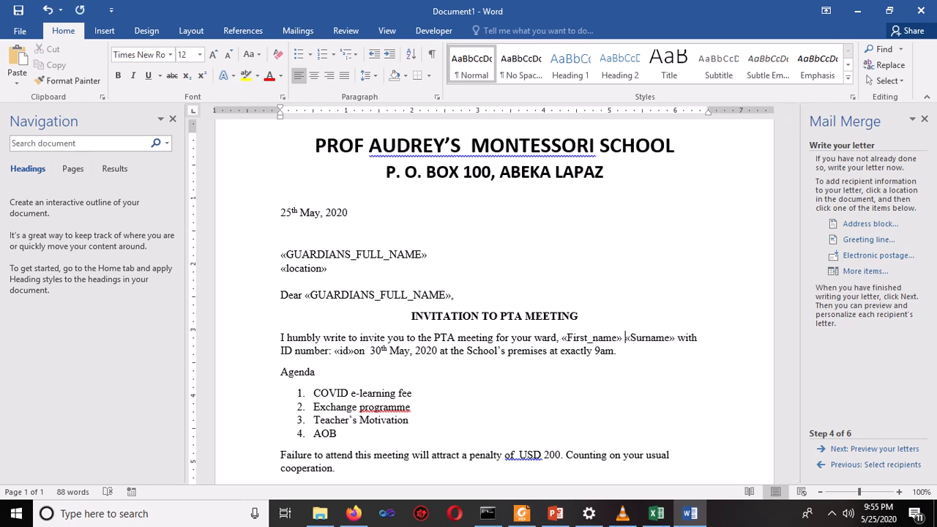
left_click(355, 351)
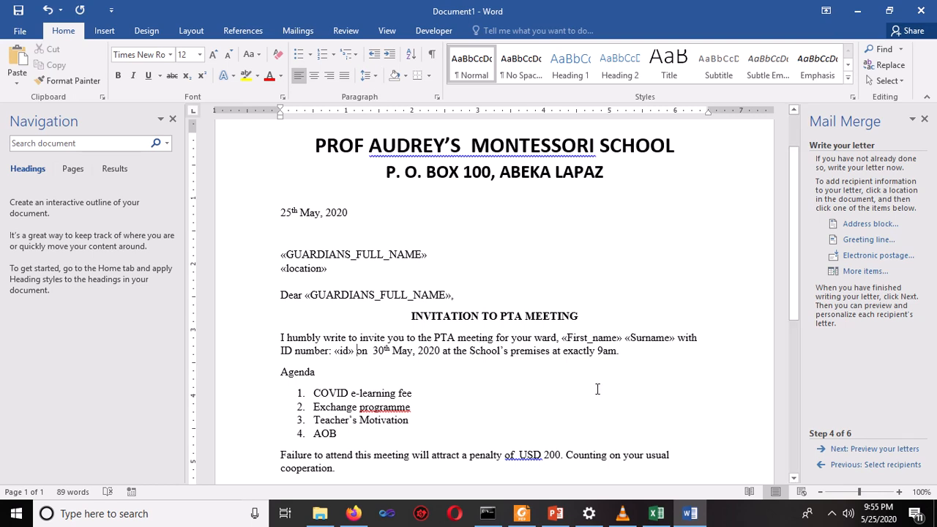
left_click(886, 450)
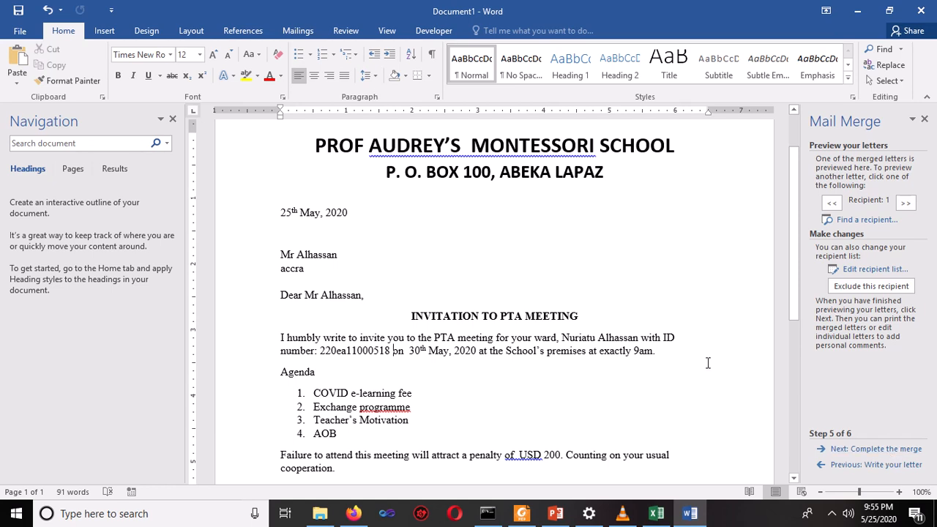
Try to capitalise the location as "Accra" in the previewed letter, and reload the preview from the letter-writing stage
left_click(286, 268)
key("BackSpace")
type("A")
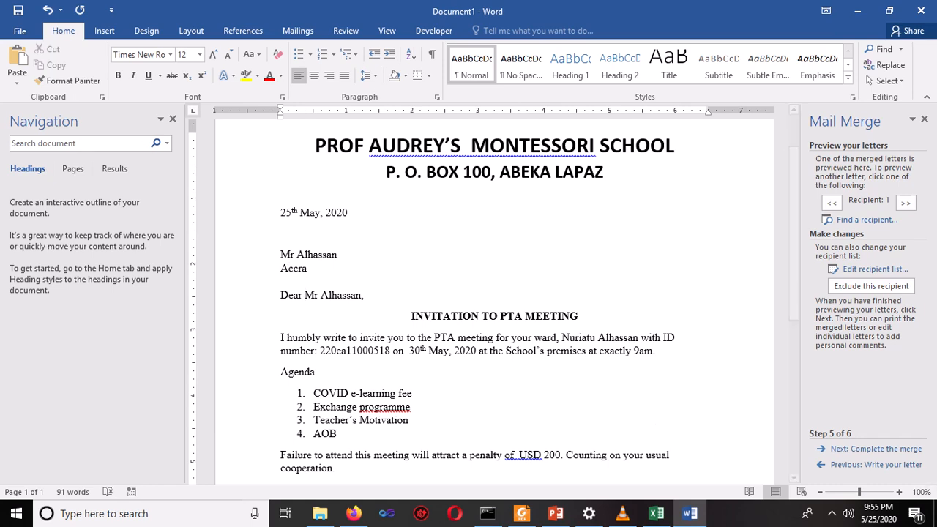
left_click(850, 466)
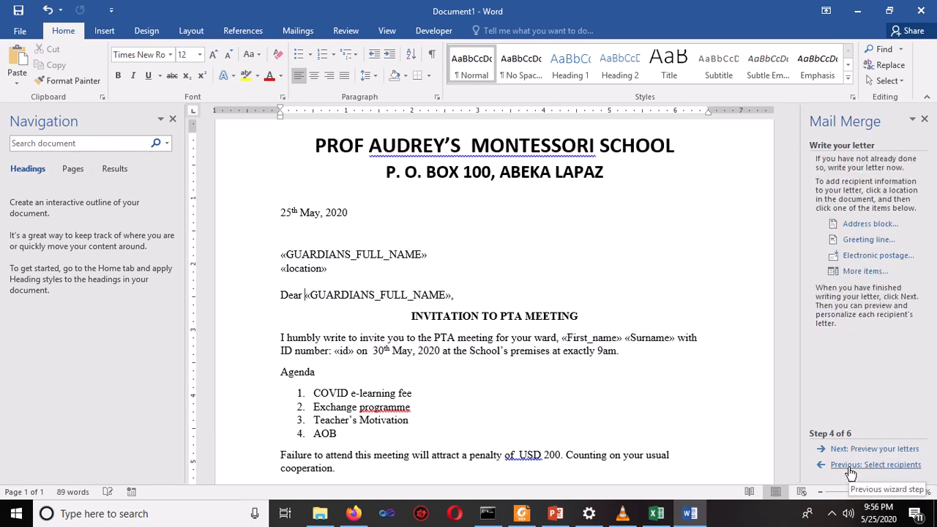
left_click(885, 450)
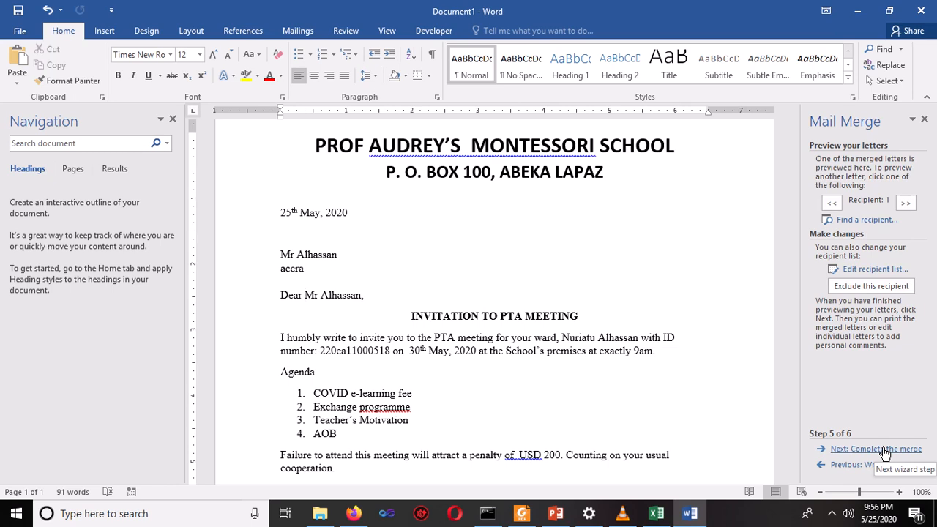
left_click(883, 449)
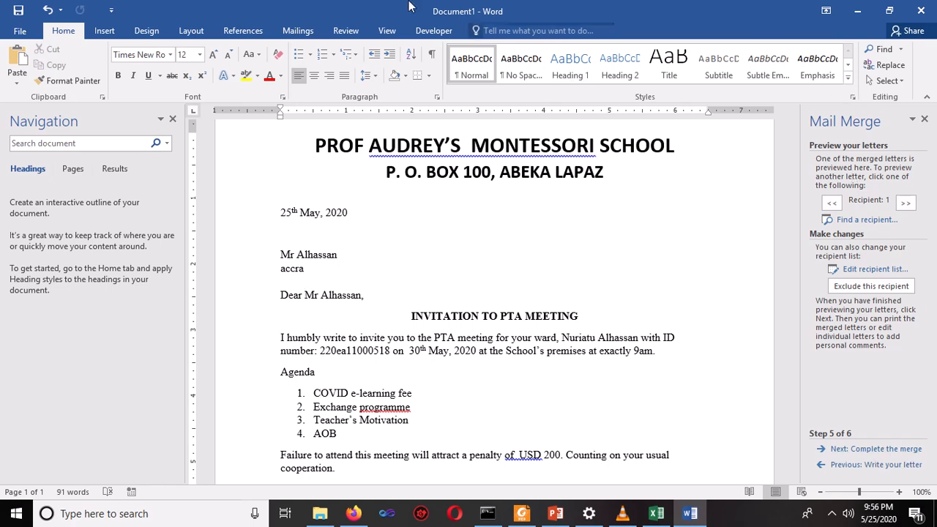
mouse_move(472, 3)
left_click(375, 26)
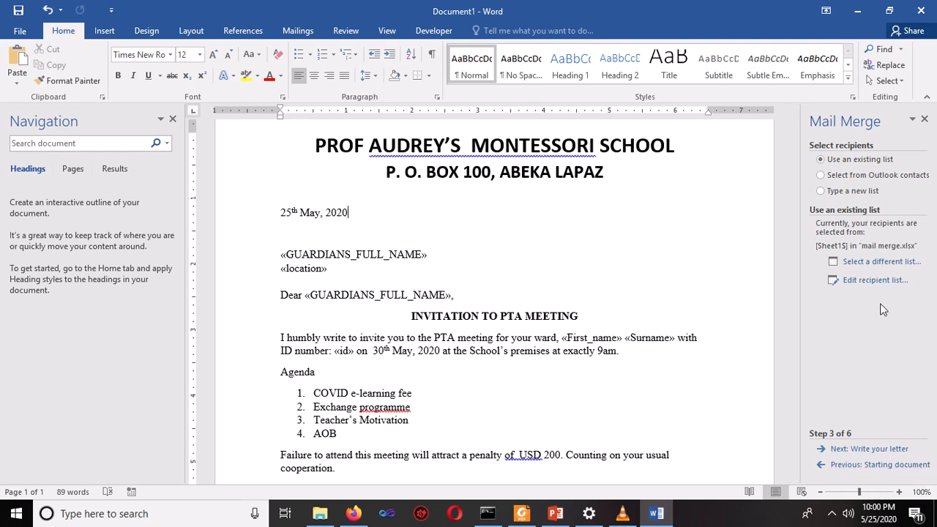
Open the merge recipient list, examine its guardian and location columns, select the mail merge.xlsx data source, and close the list
left_click(880, 282)
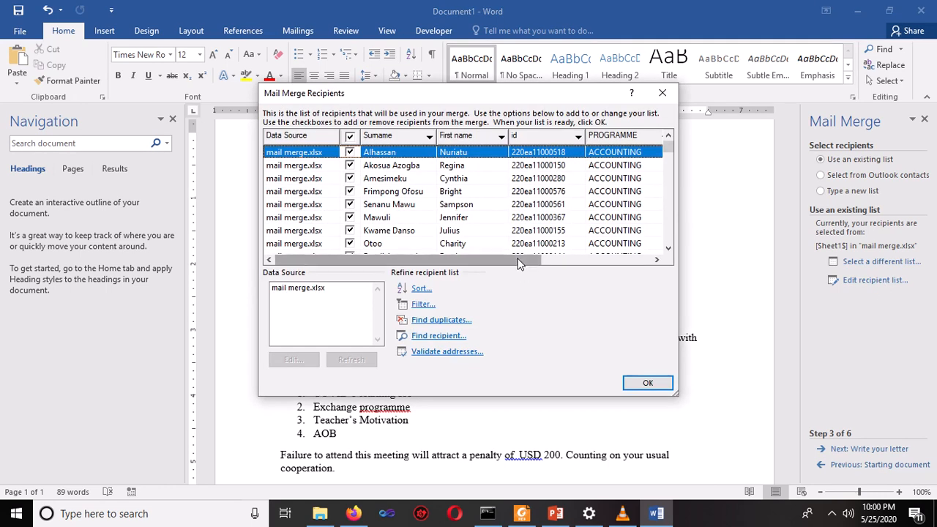
left_click_drag(518, 264, 653, 265)
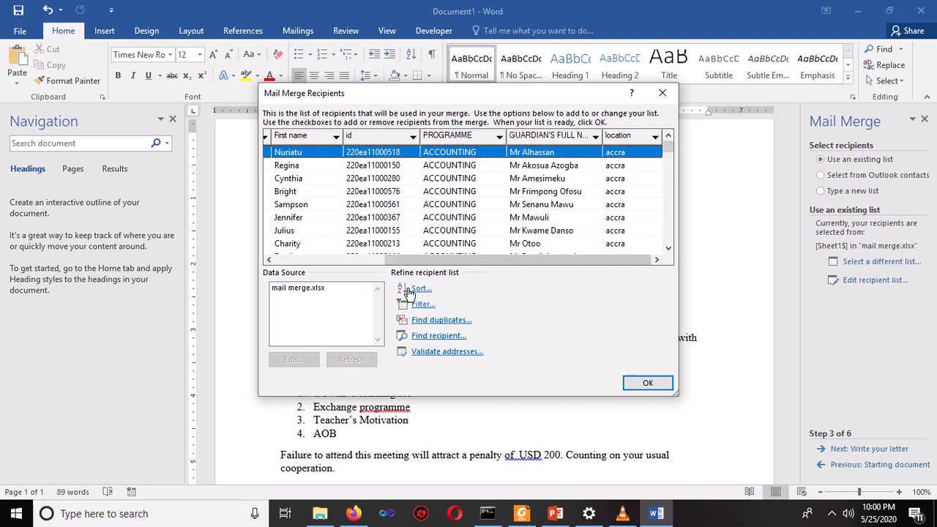
left_click(307, 290)
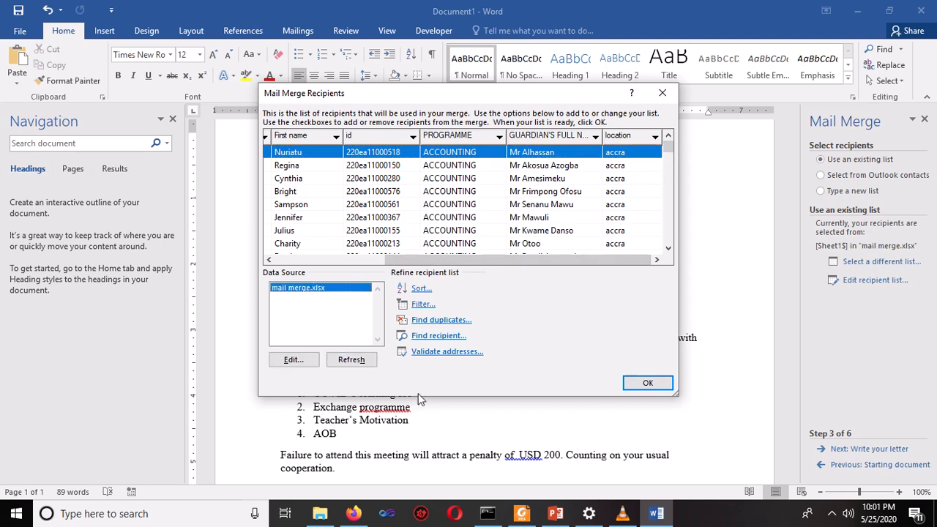
left_click(648, 384)
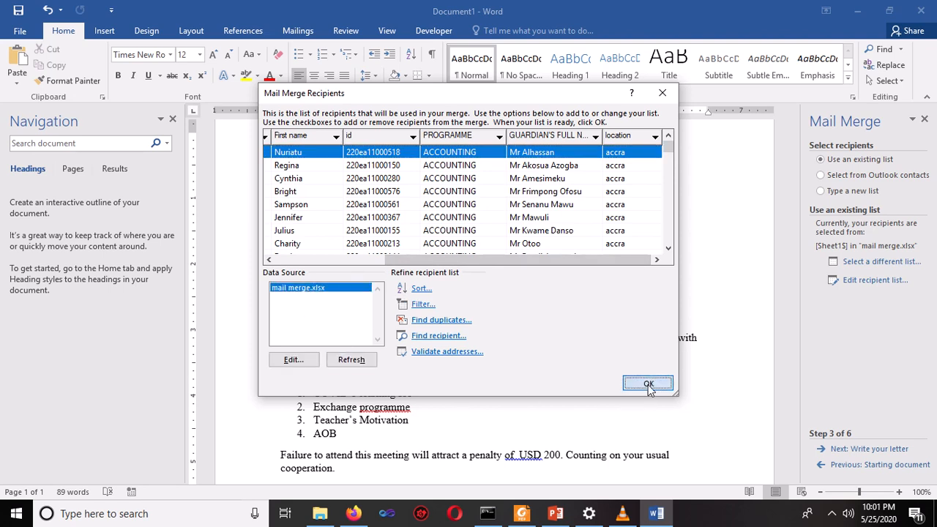
left_click(658, 410)
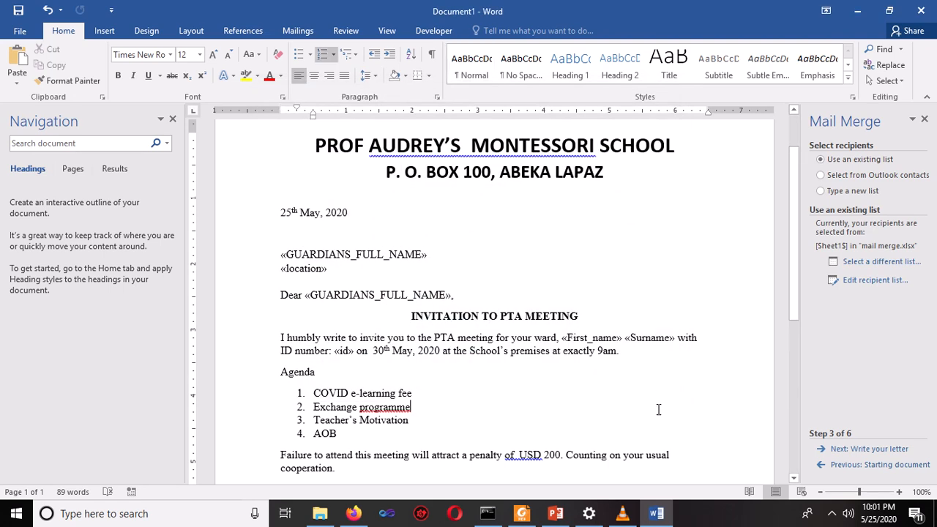
Search Windows for "mail merge", open mail merge.xlsx as read-only in Excel, and maximise its window
left_click(134, 516)
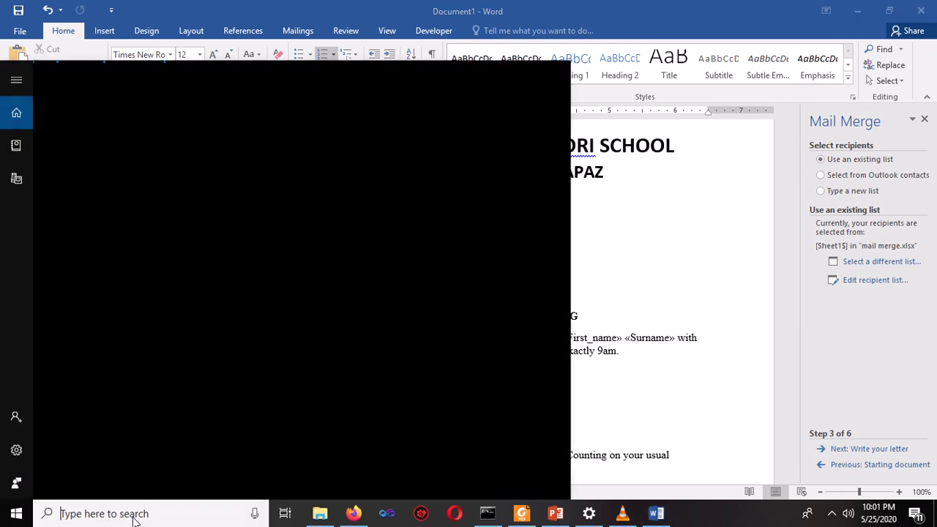
type("mail")
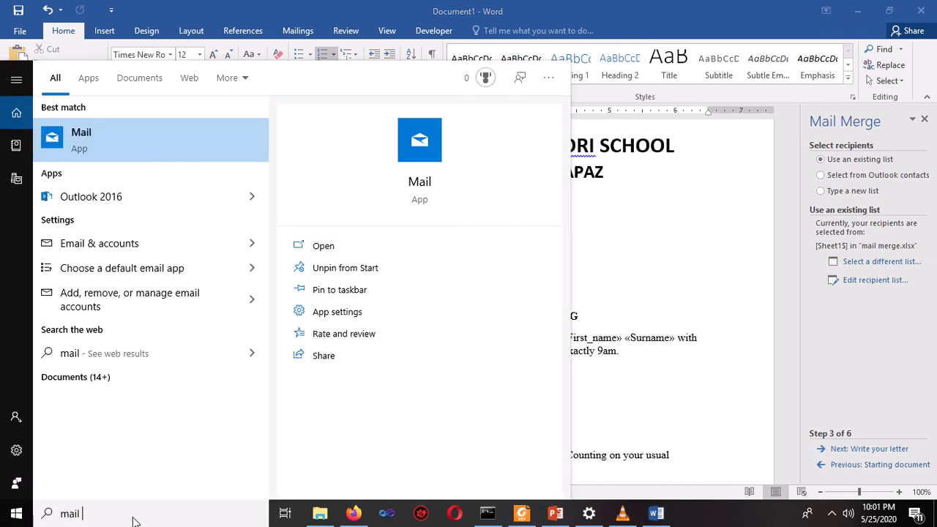
type(" merg")
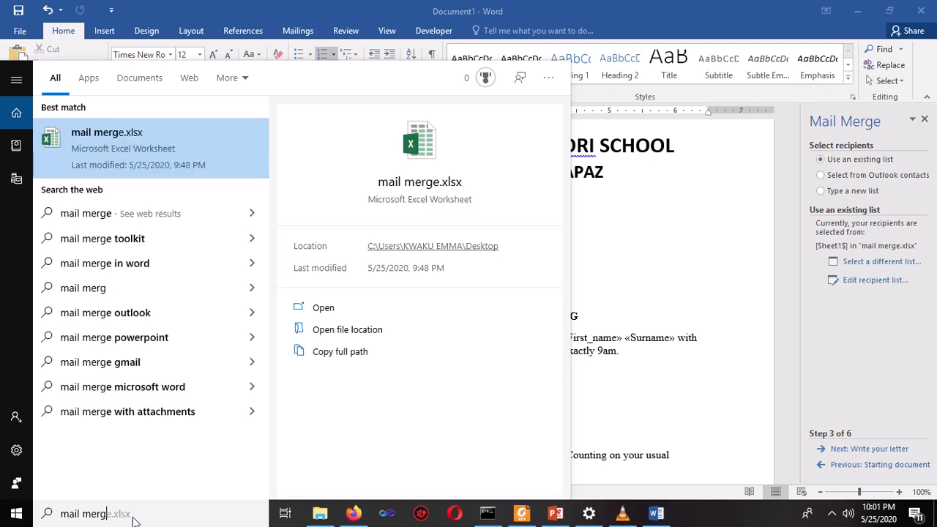
left_click(112, 163)
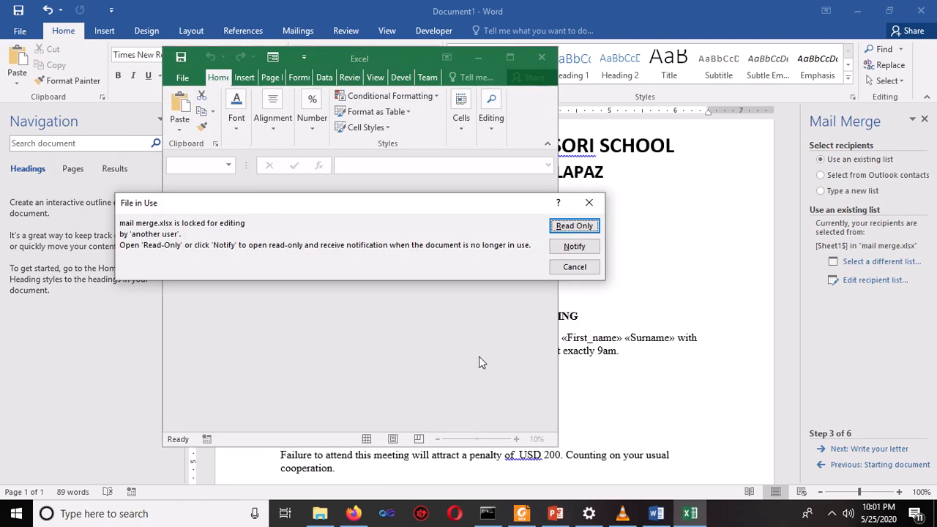
left_click(574, 227)
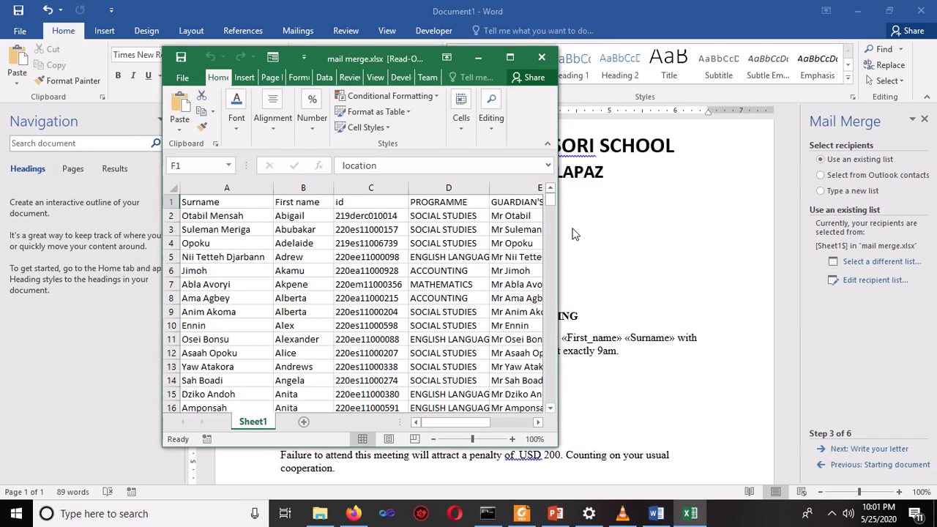
left_click(510, 65)
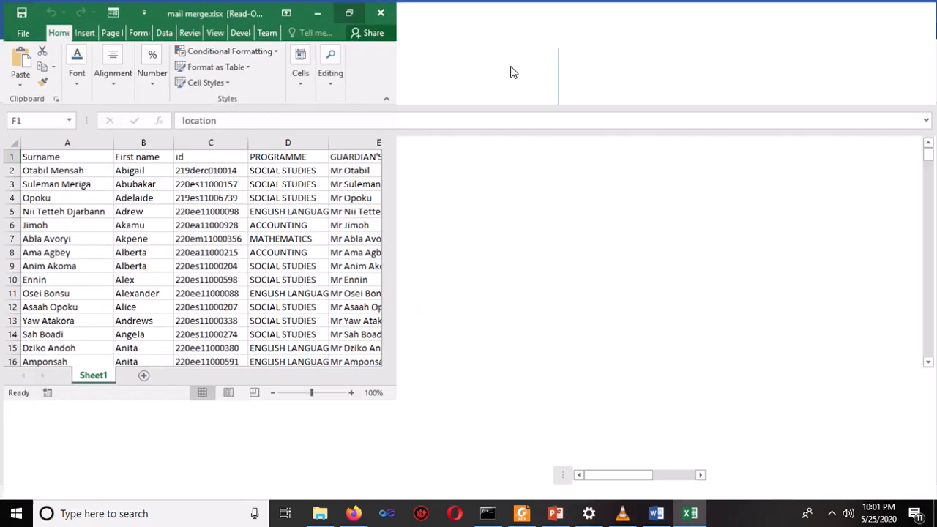
Enter "Accra" in cell F2 and fill it down the whole location column
left_click(437, 169)
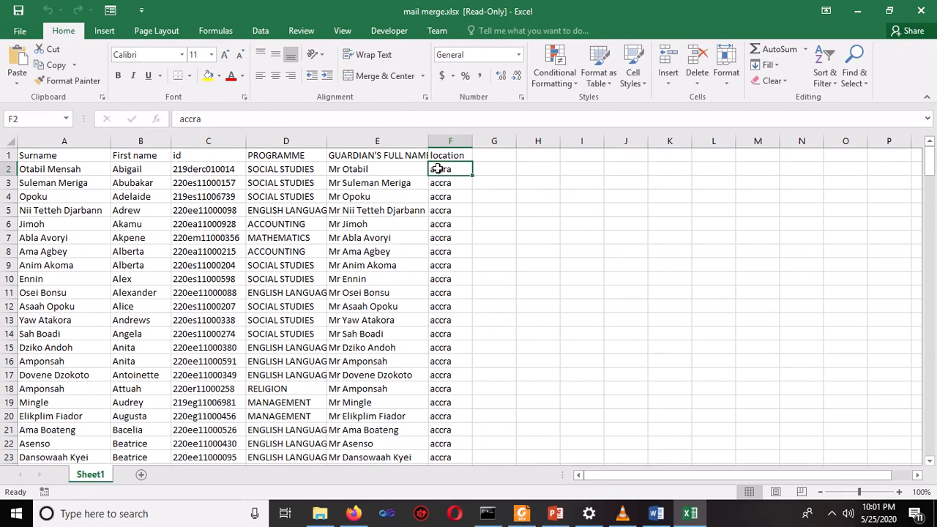
type("Accra")
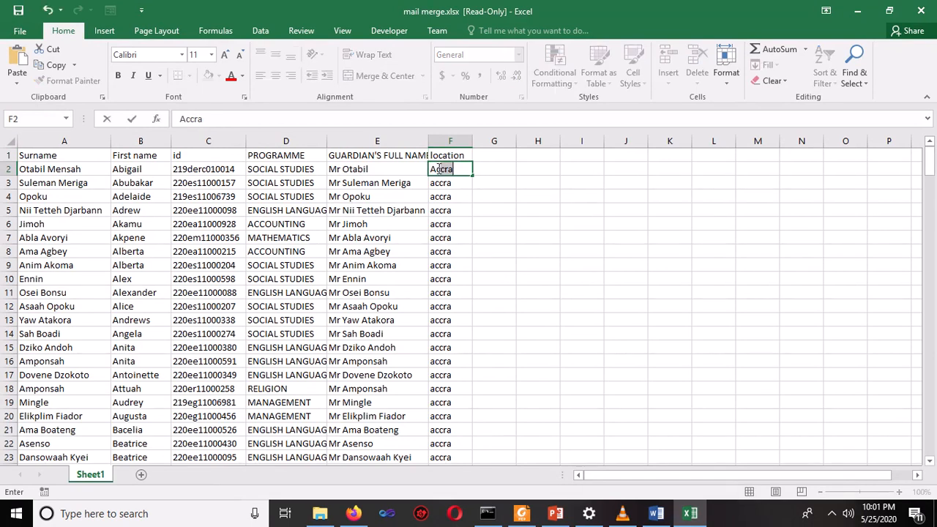
key("Return")
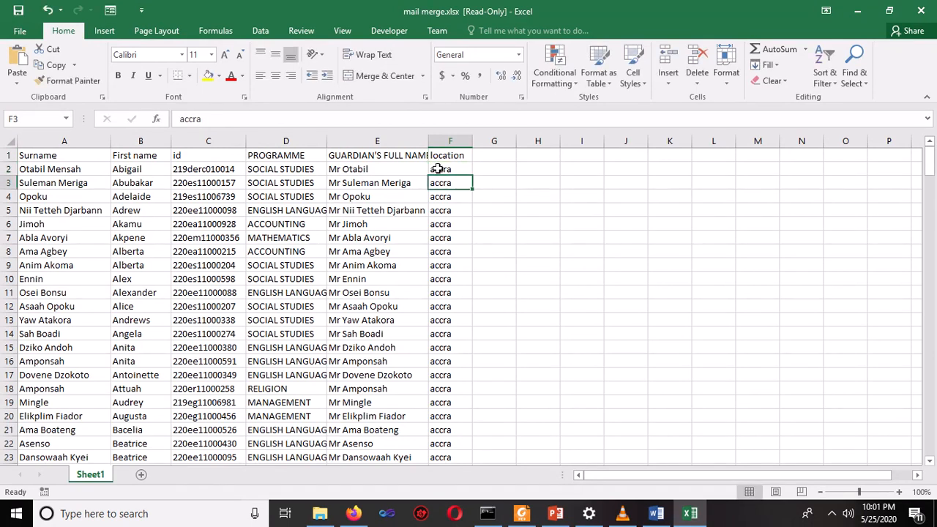
left_click(438, 168)
type("Accra")
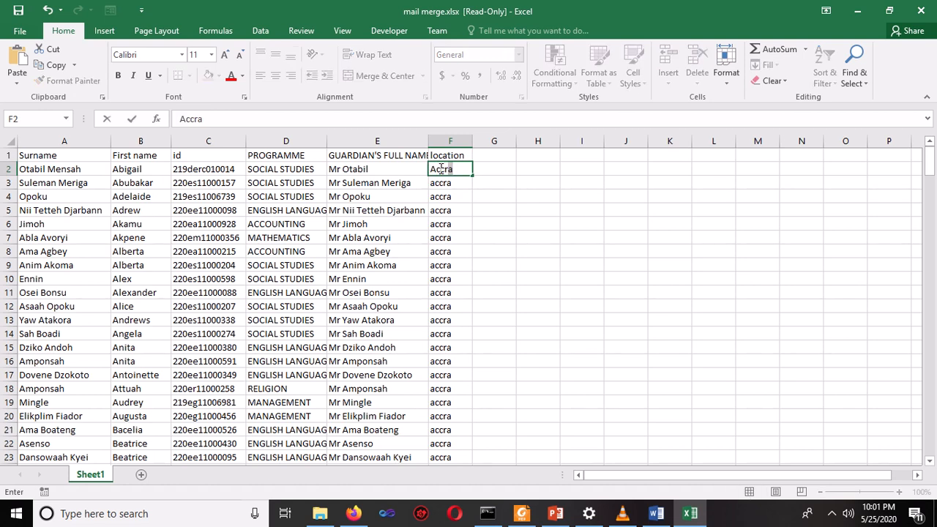
key("Return")
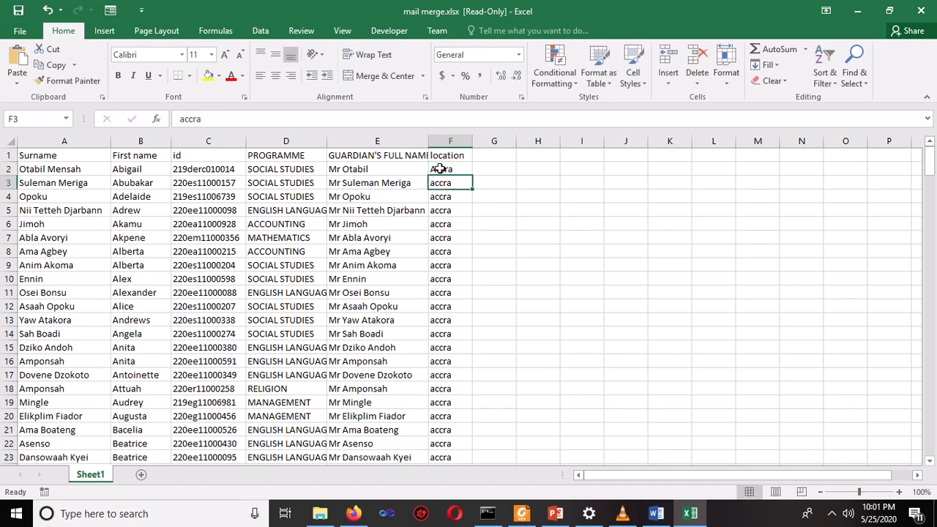
left_click(463, 170)
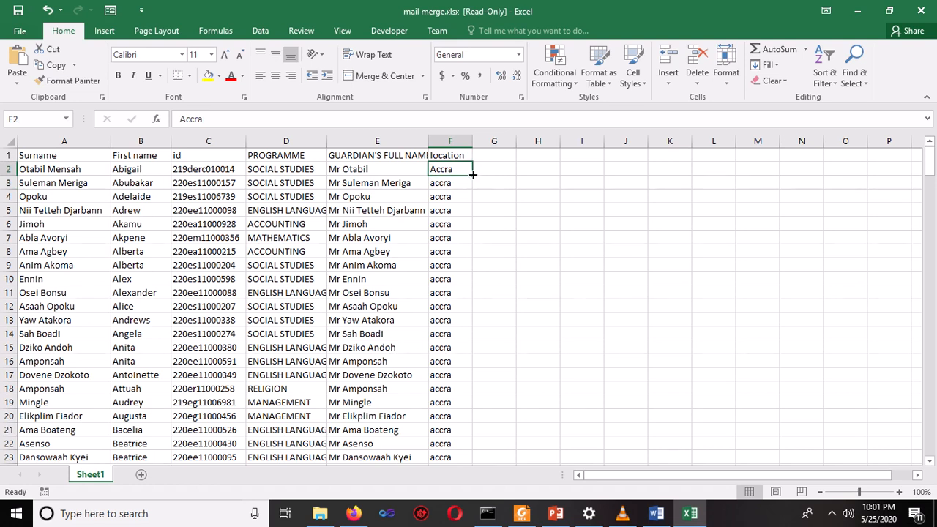
double_click(473, 174)
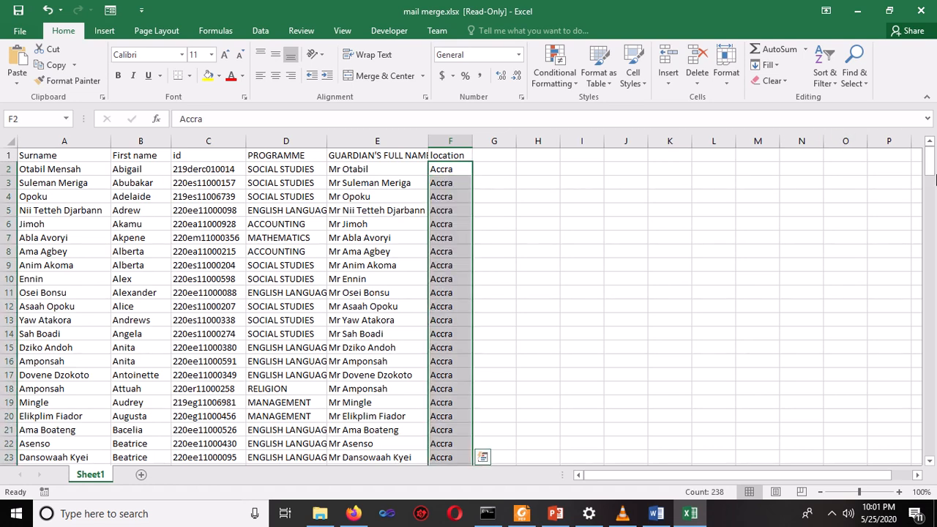
left_click(666, 281)
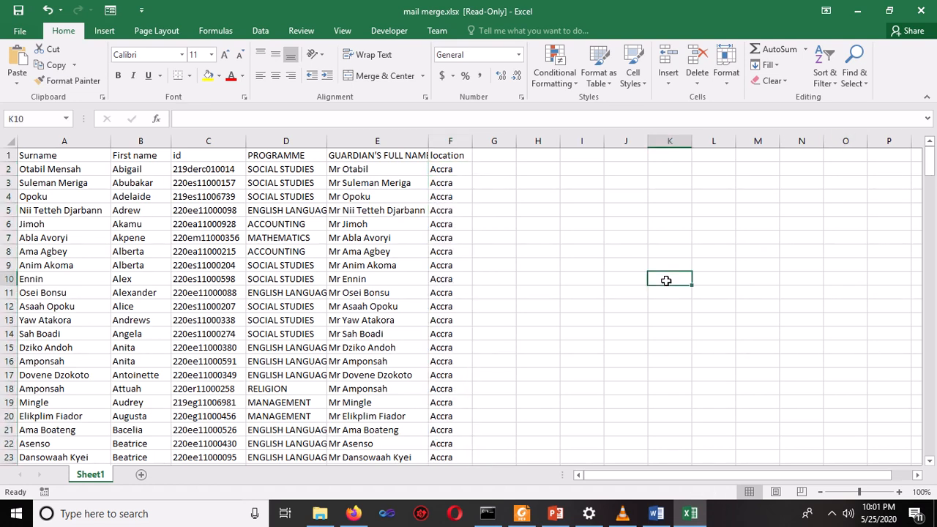
Save the read-only workbook to the Desktop as Copy of mail merge.xlsx, and close Excel
key("ctrl+s")
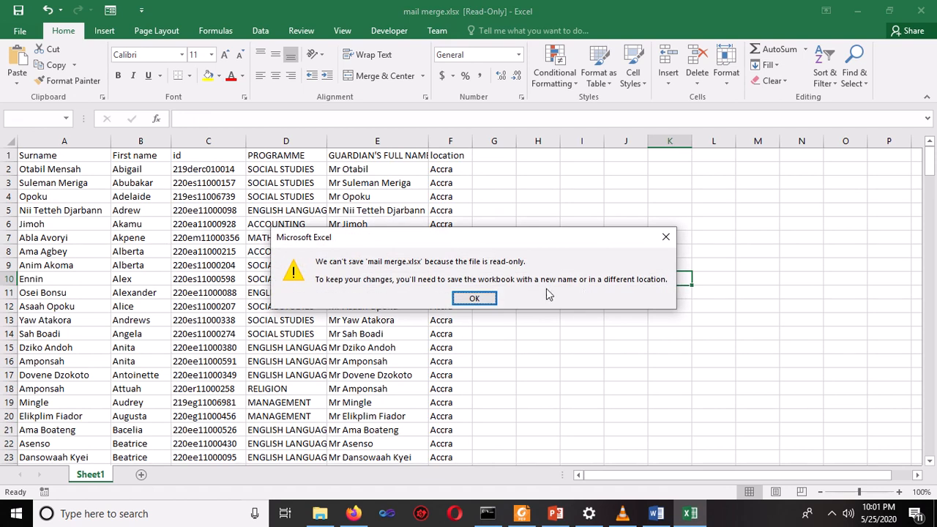
left_click(486, 300)
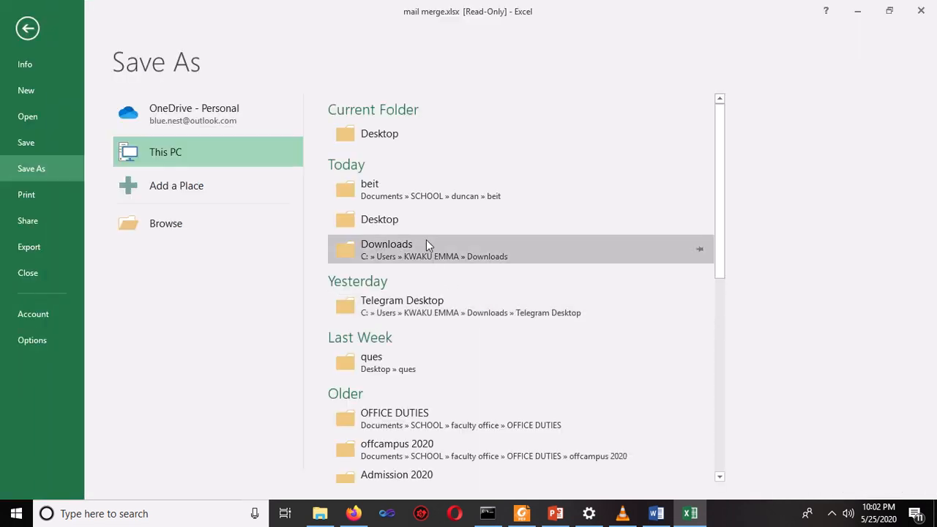
left_click(390, 150)
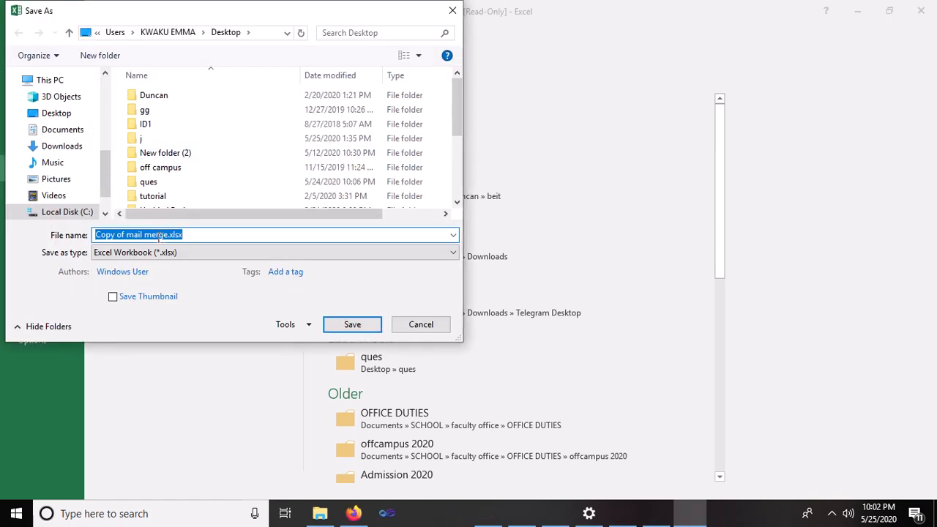
left_click(158, 236)
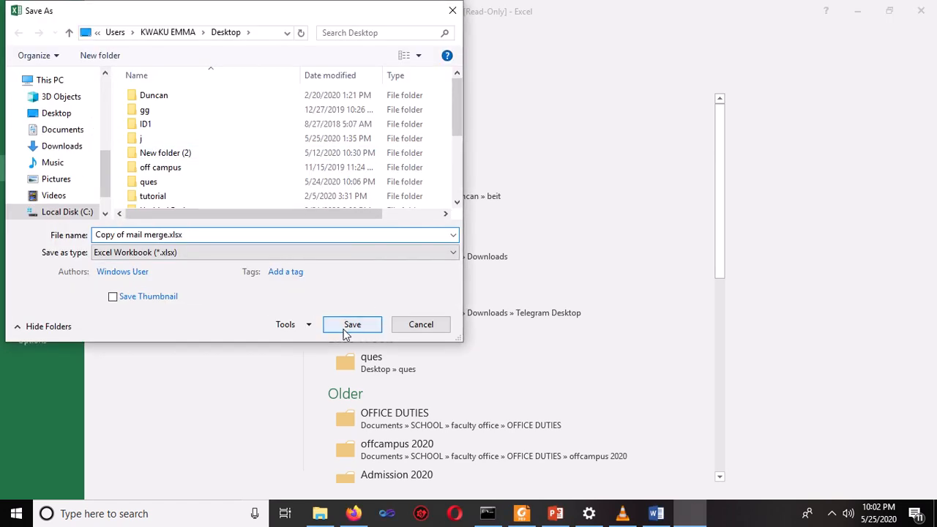
left_click(352, 326)
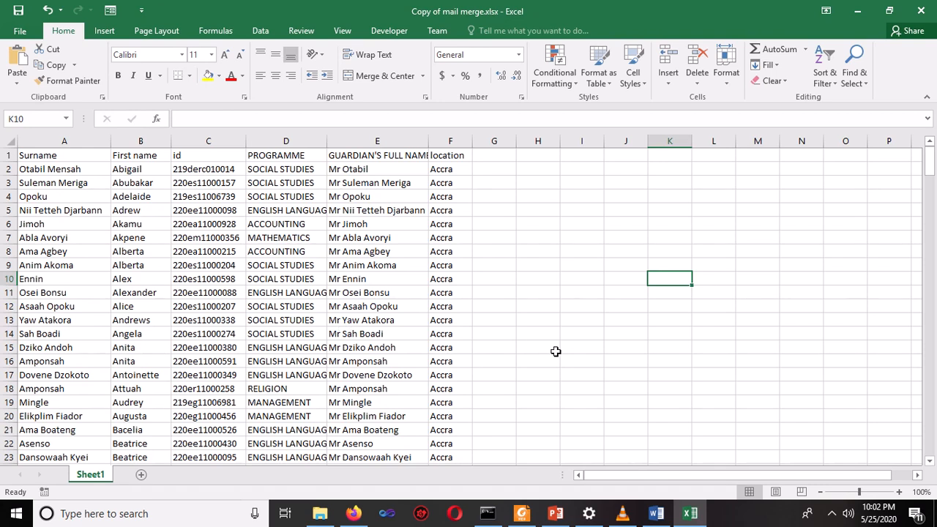
left_click(928, 16)
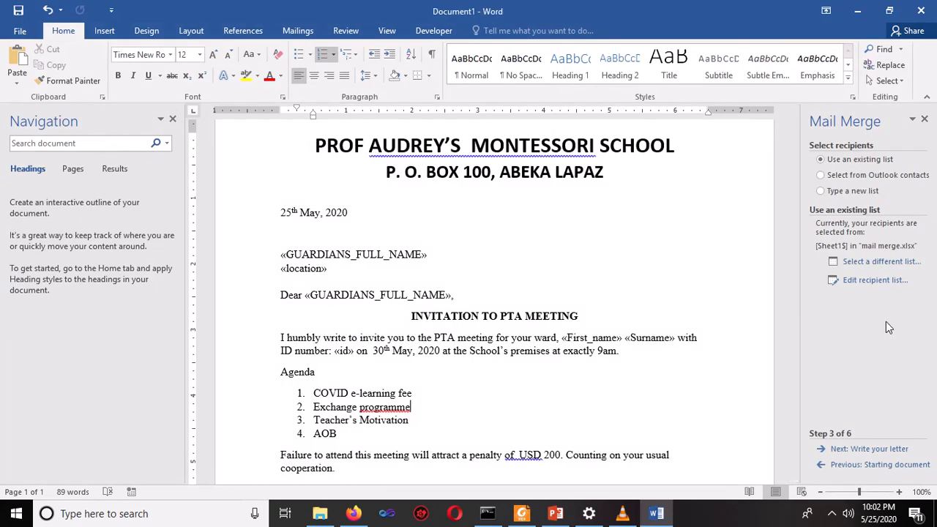
Replace the merge recipients with Sheet1$ from Copy of mail merge.xlsx on the Desktop, check the location column, and accept the list
left_click(873, 264)
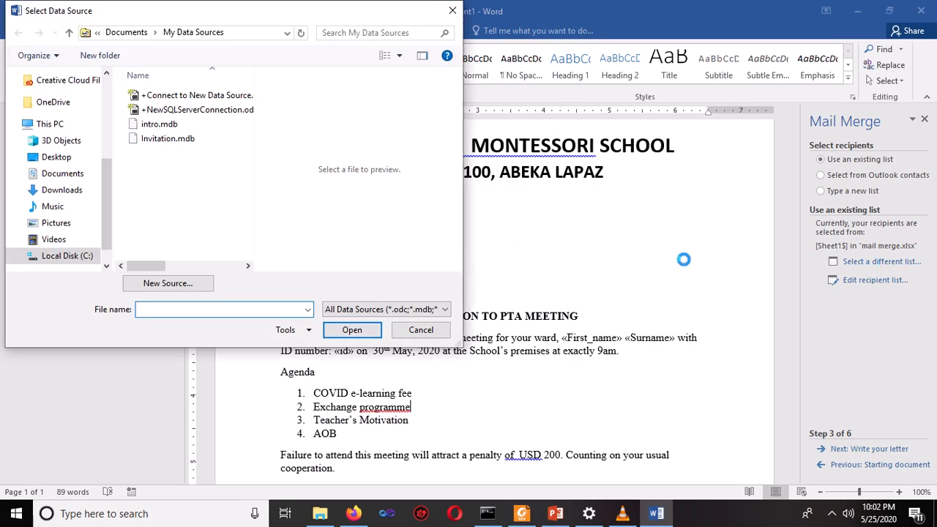
left_click_drag(107, 203, 93, 106)
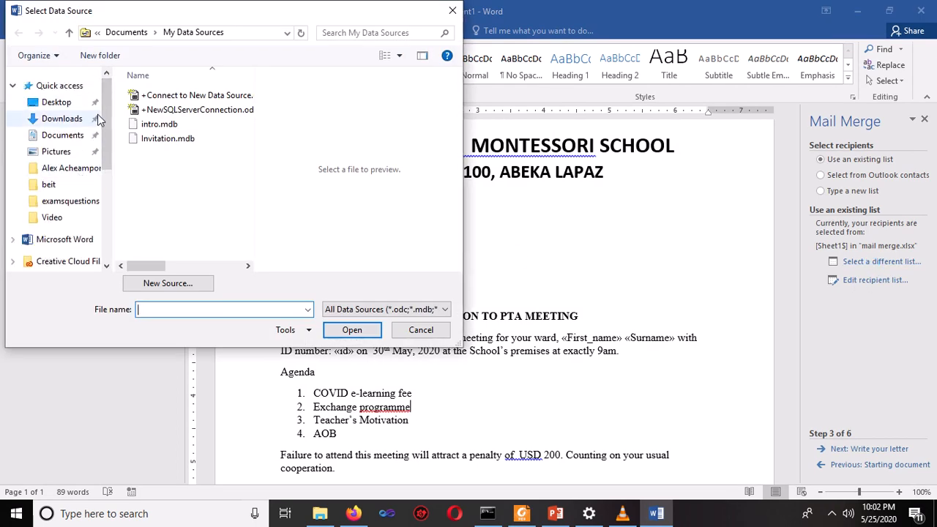
left_click(56, 102)
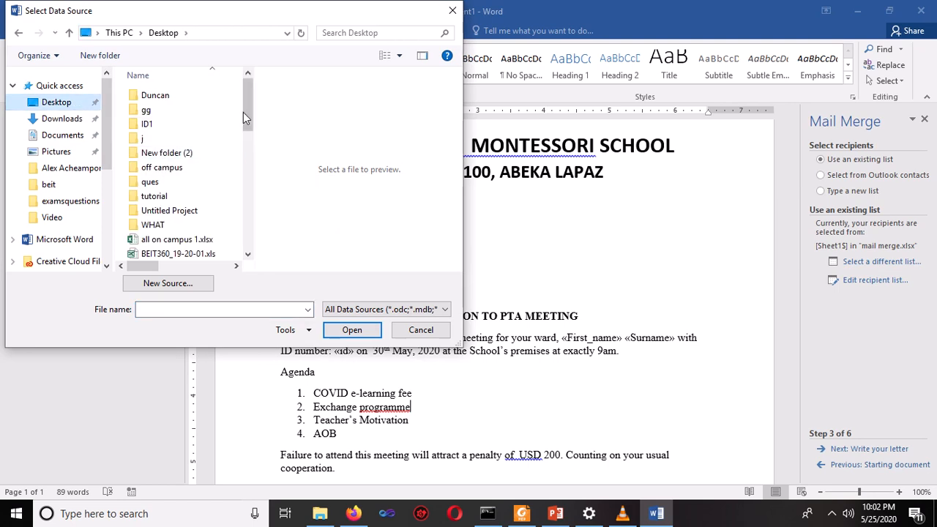
left_click(188, 214)
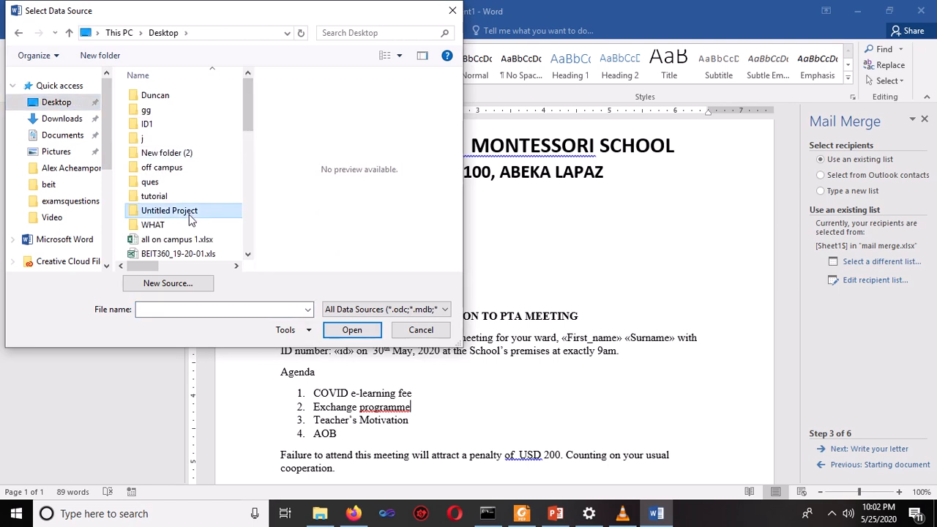
key("c")
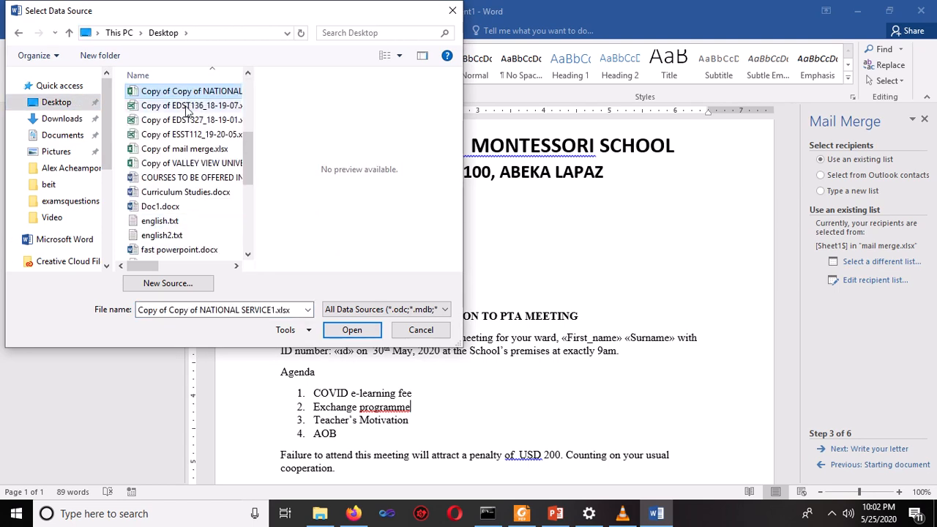
left_click(183, 150)
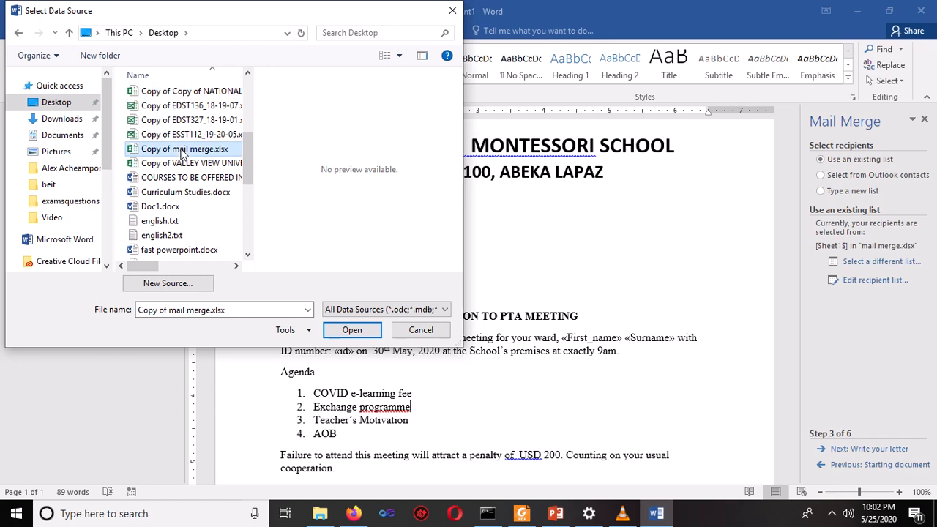
left_click(345, 330)
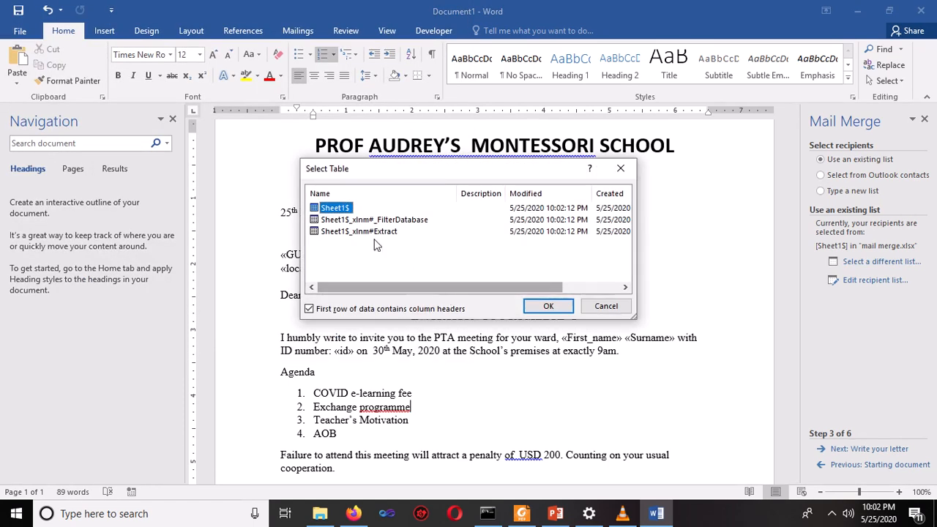
left_click(549, 306)
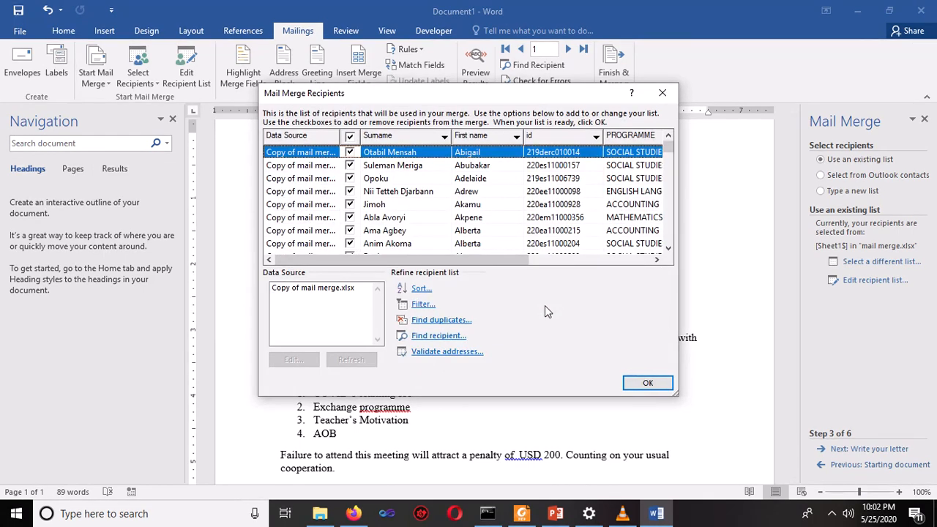
left_click_drag(467, 261, 591, 249)
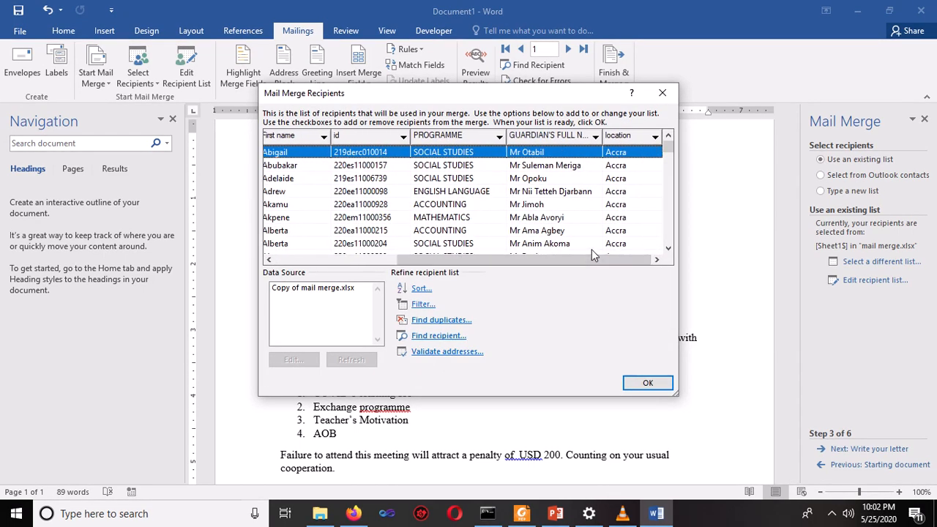
left_click(666, 384)
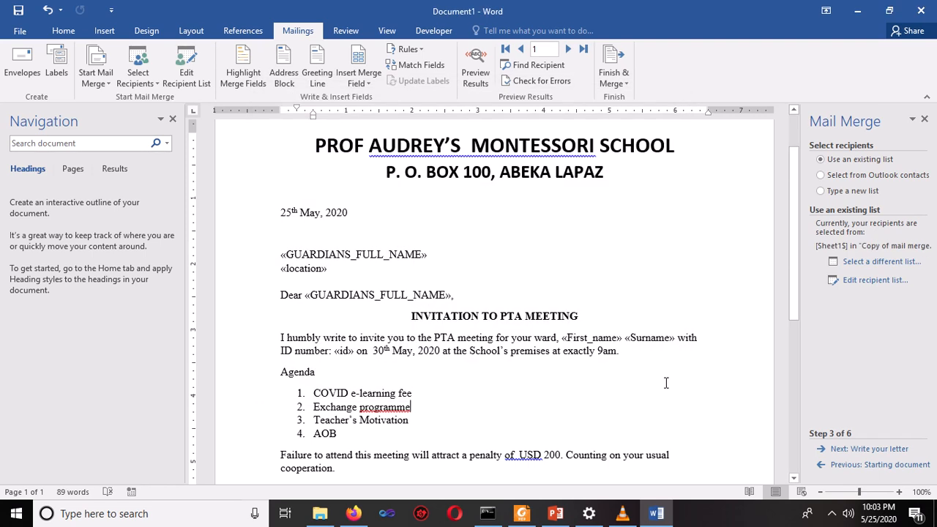
Preview the first merged letter with the updated recipient data, and return to the letter-writing stage
left_click(882, 450)
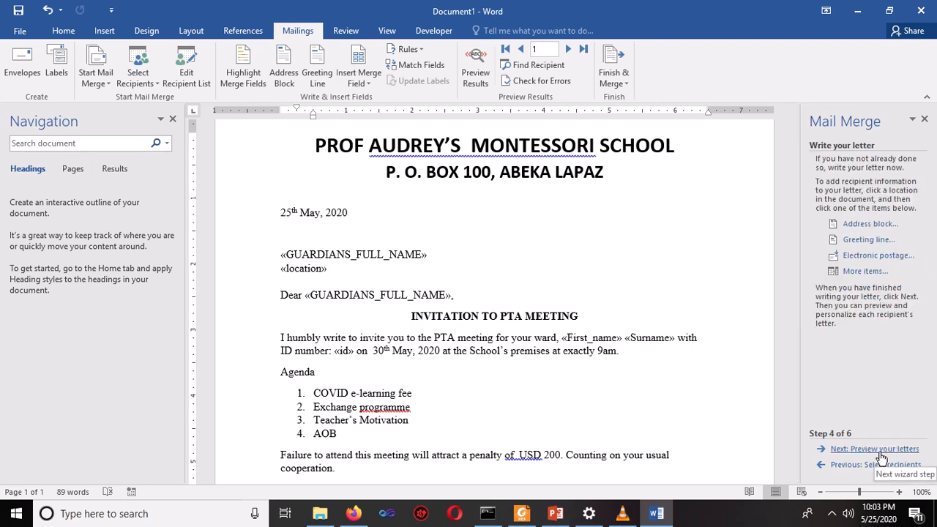
left_click(882, 453)
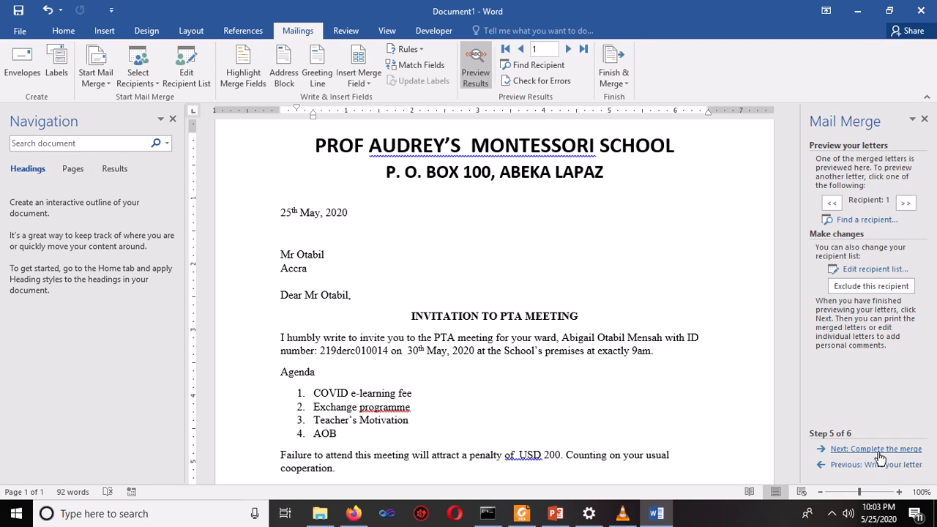
left_click(838, 468)
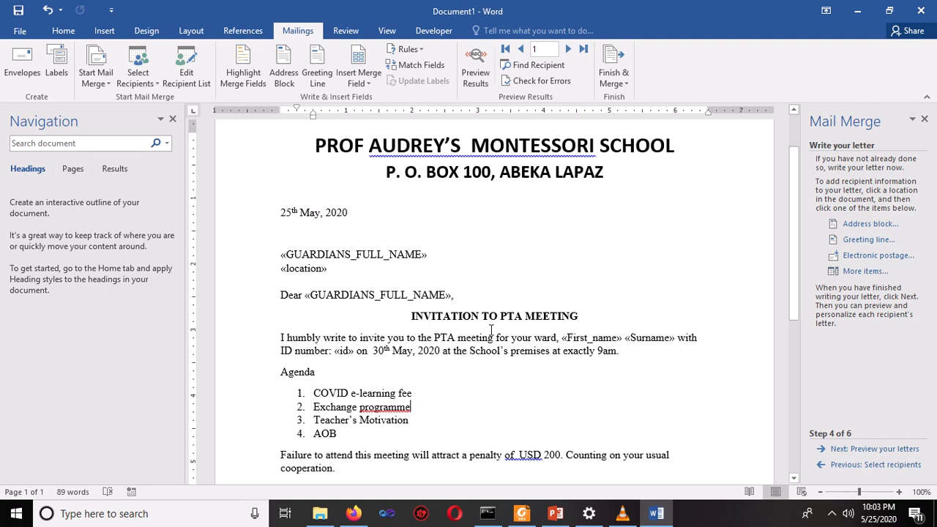
Italicise the First_name, Surname and id merge fields in the letter body, and advance through the preview to completing the merge
left_click_drag(563, 337, 668, 334)
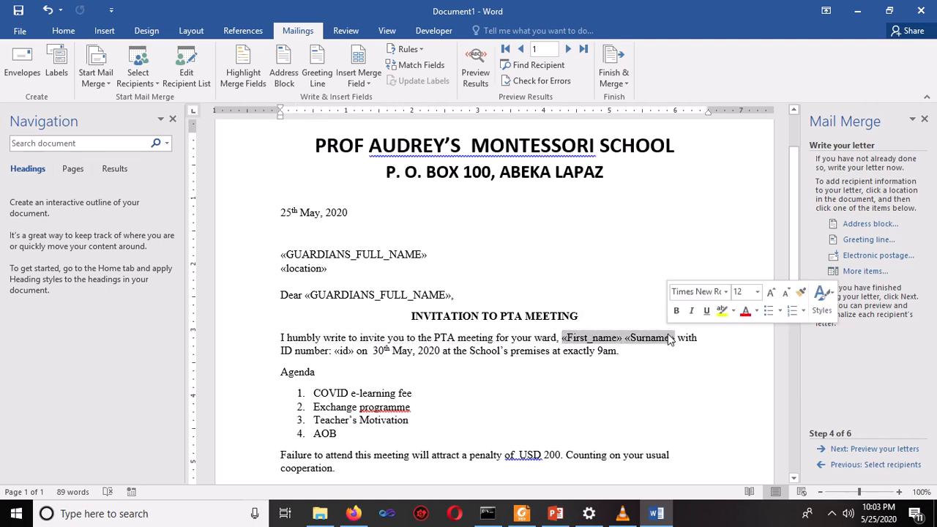
left_click(691, 311)
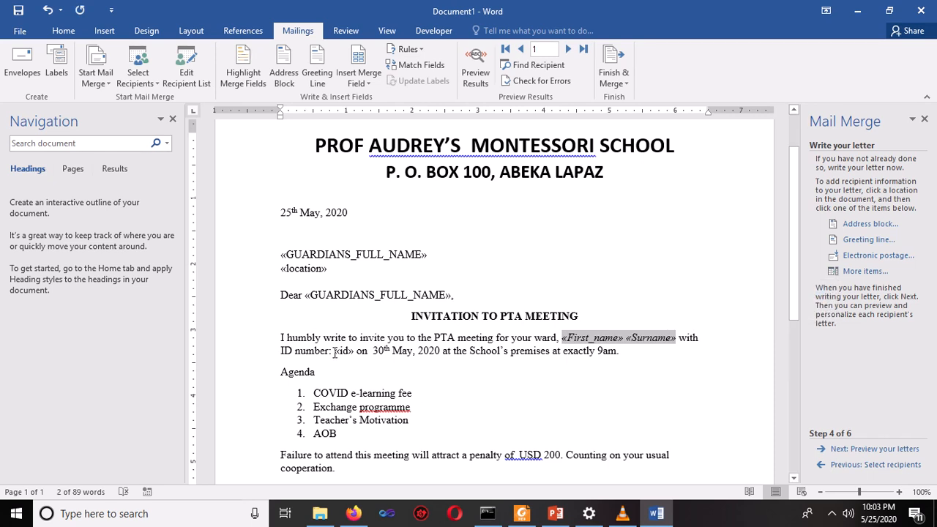
left_click_drag(334, 352, 355, 351)
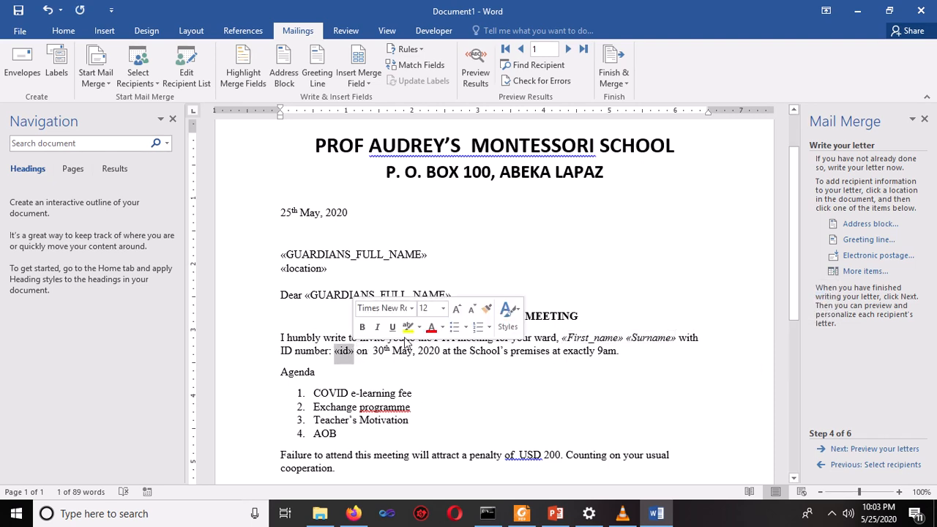
left_click(377, 326)
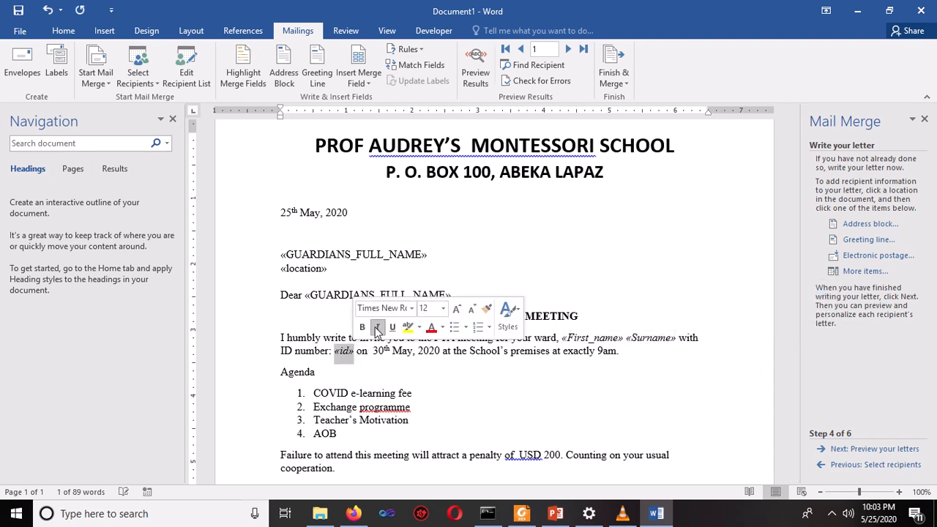
left_click(446, 410)
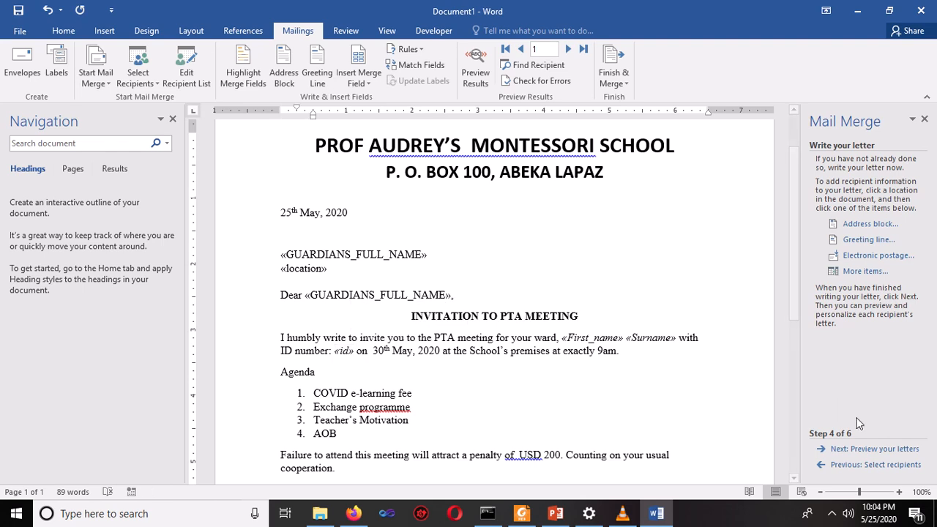
left_click(870, 449)
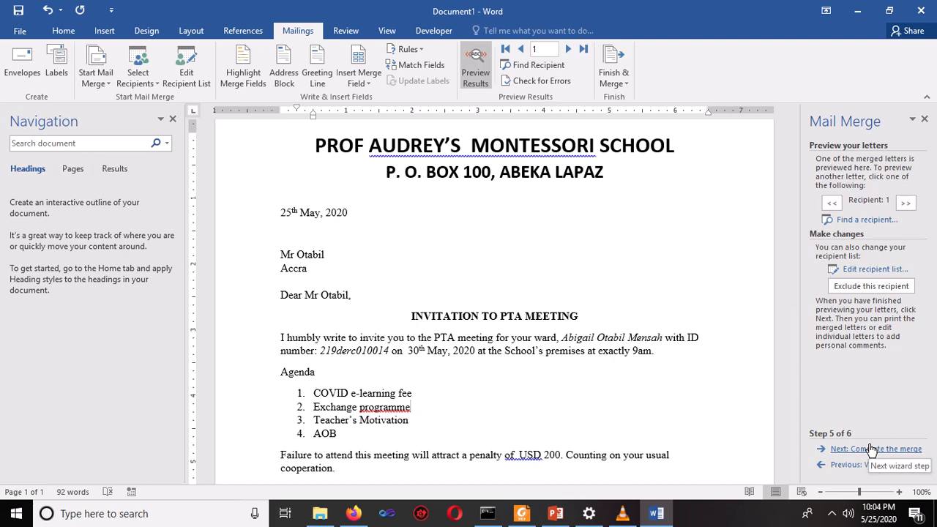
left_click(870, 448)
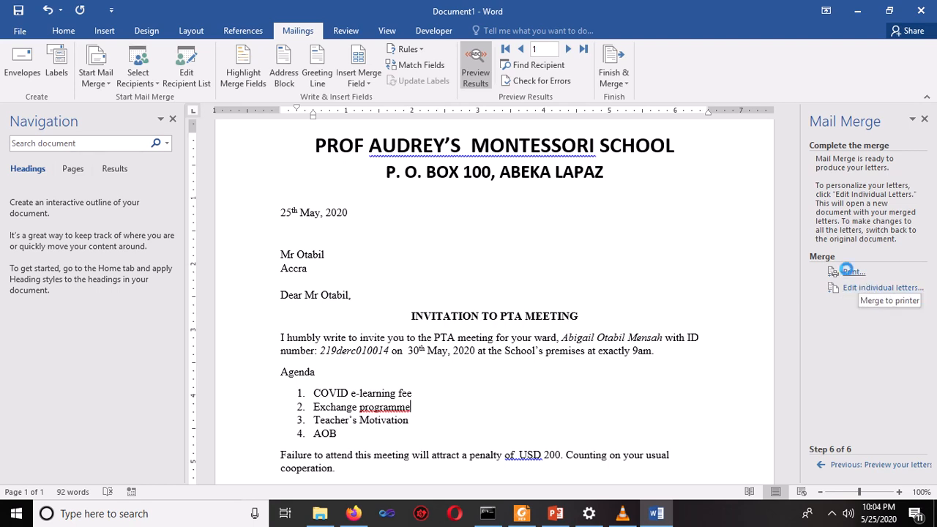
left_click(848, 273)
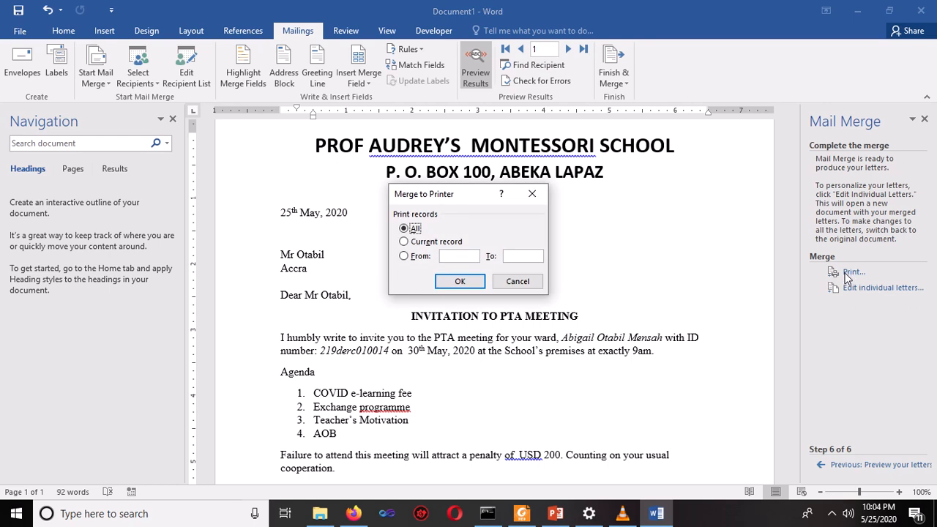
left_click(422, 248)
left_click(417, 256)
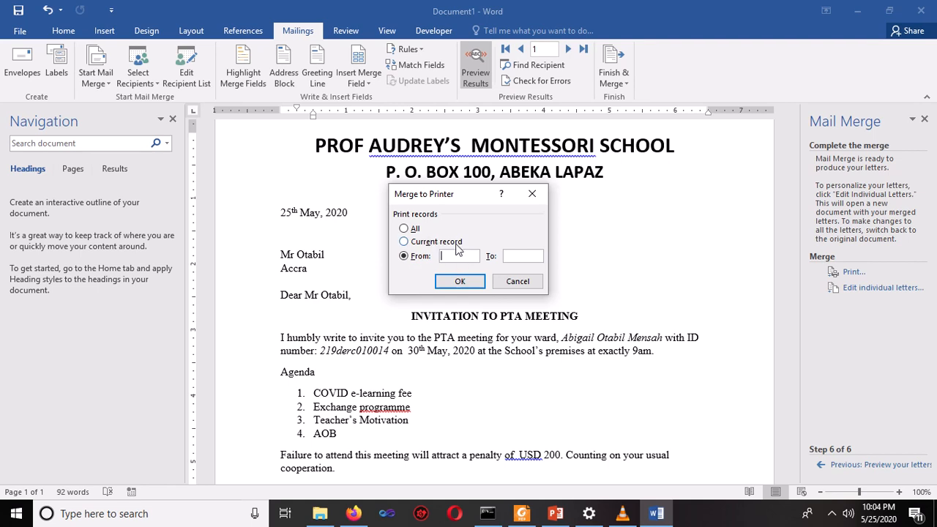
left_click(515, 281)
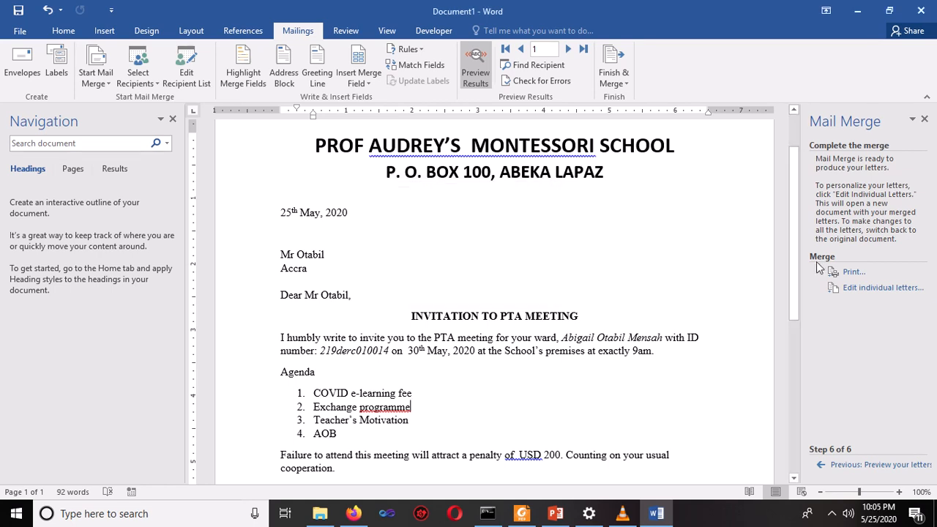
Merge all records into a new document of individual letters, and look through the generated letters
left_click(884, 288)
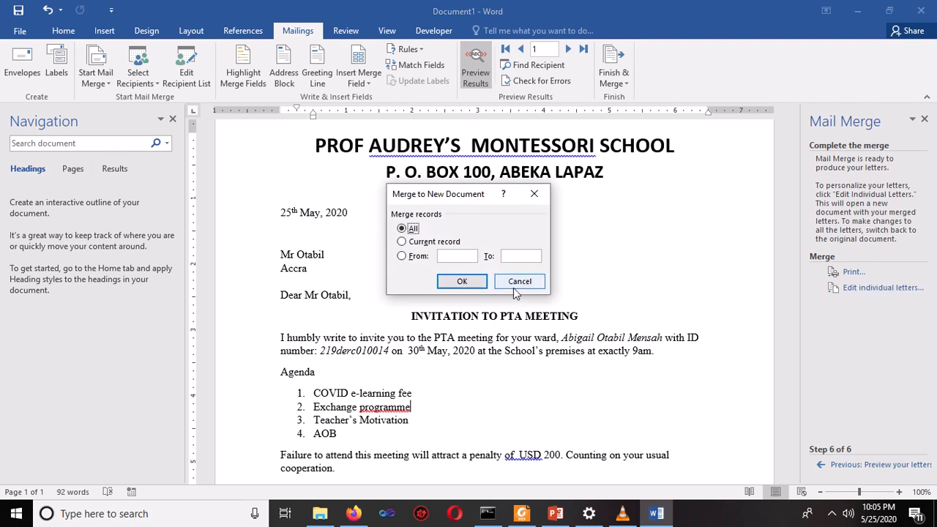
left_click(468, 281)
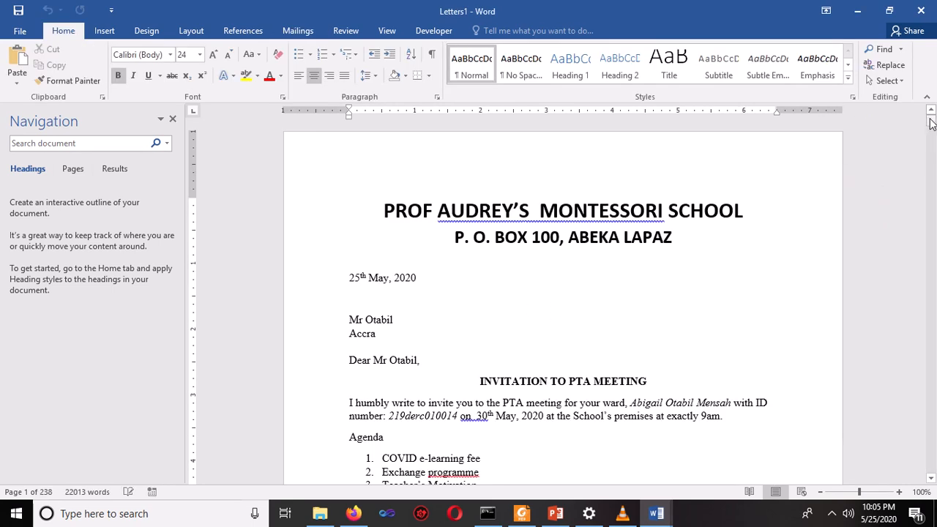
left_click_drag(931, 121, 932, 134)
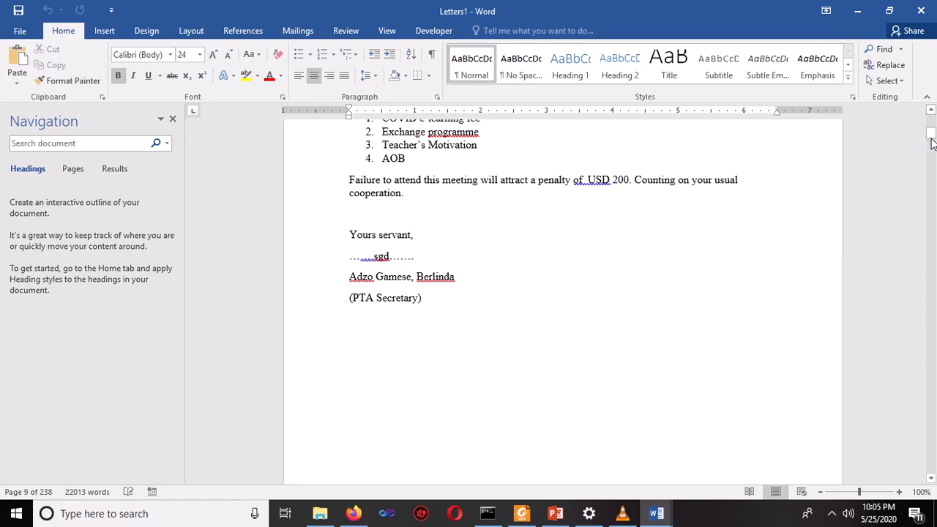
left_click_drag(931, 142, 929, 110)
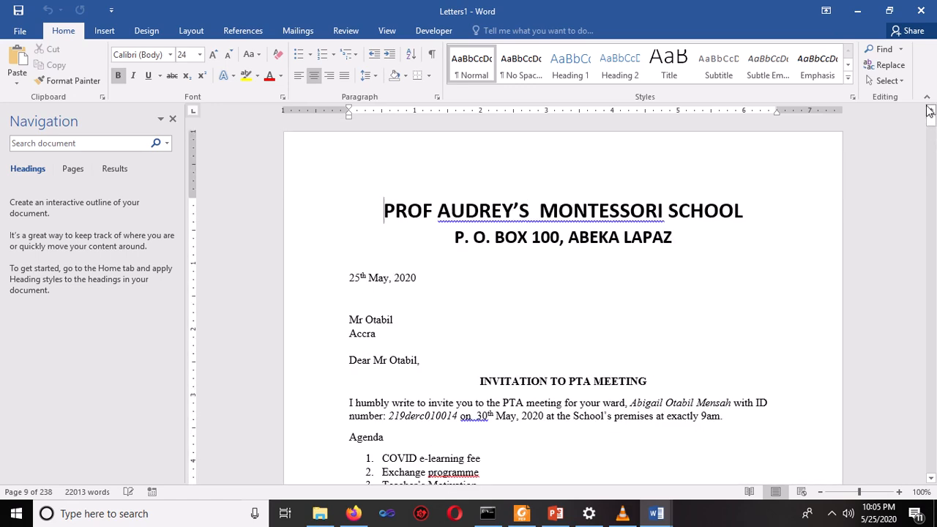
left_click(931, 479)
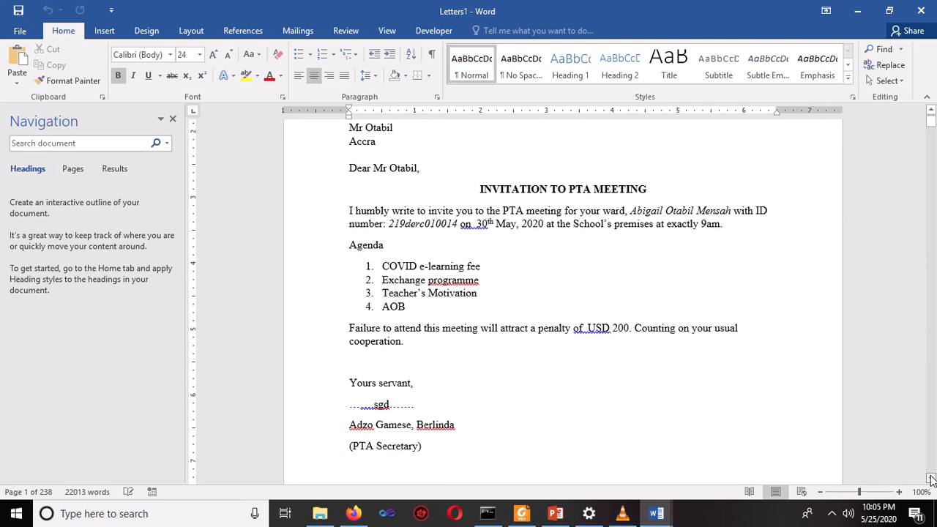
left_click(931, 479)
left_click(931, 480)
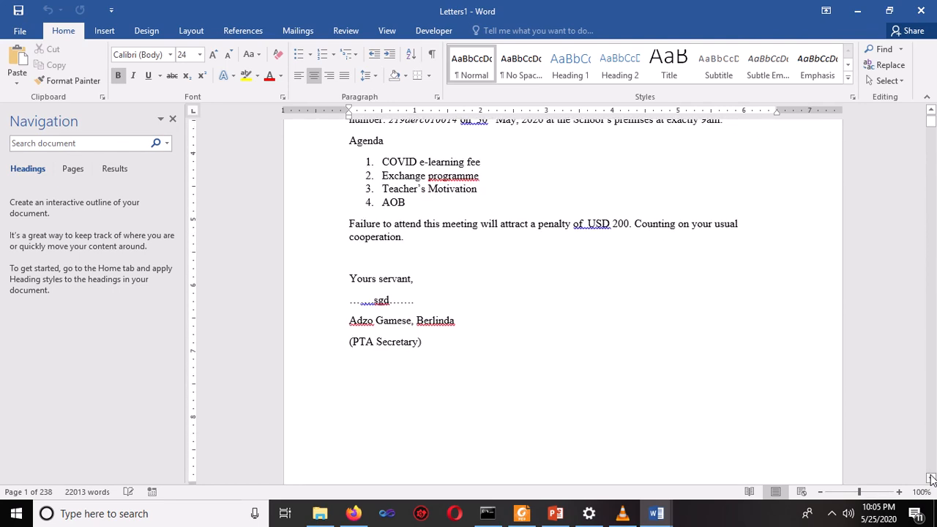
Examine the recipient, ward and ID details in the first several merged letters, and minimise the letters document to return to the main merge document
left_click(932, 479)
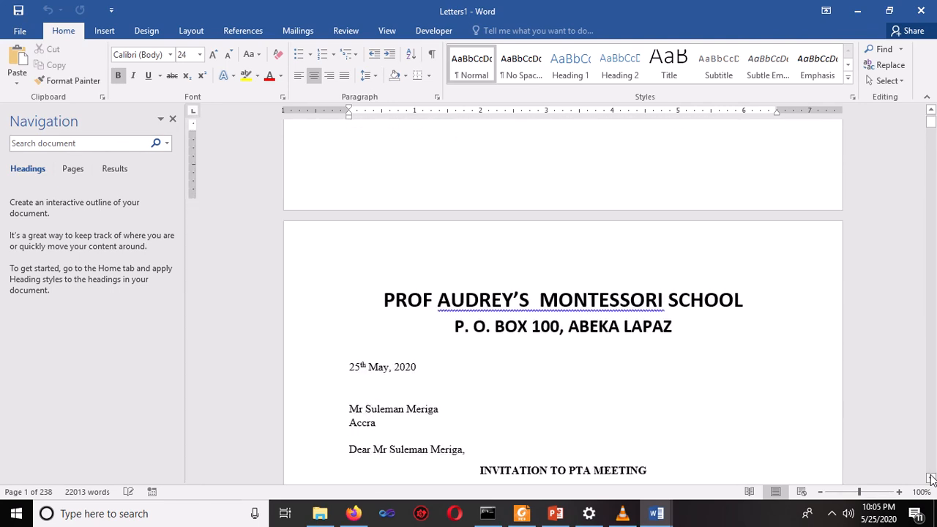
left_click(931, 478)
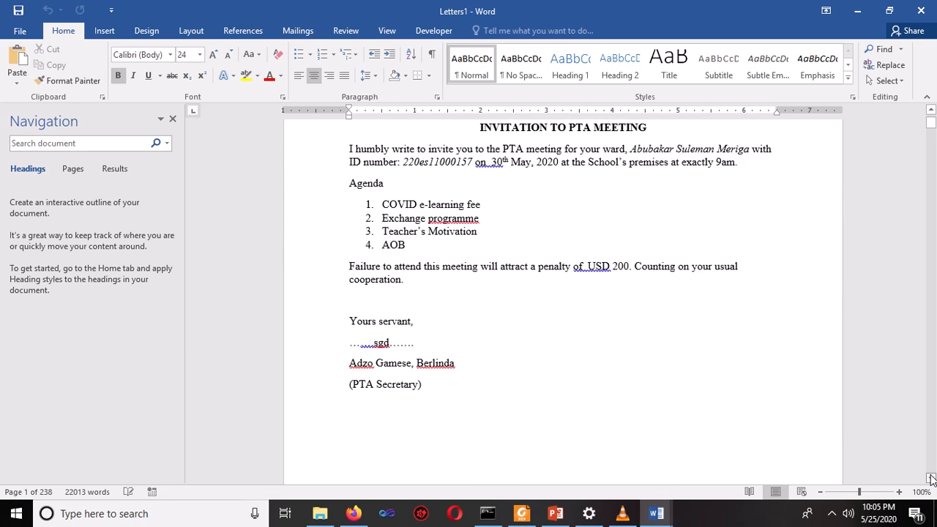
left_click(931, 478)
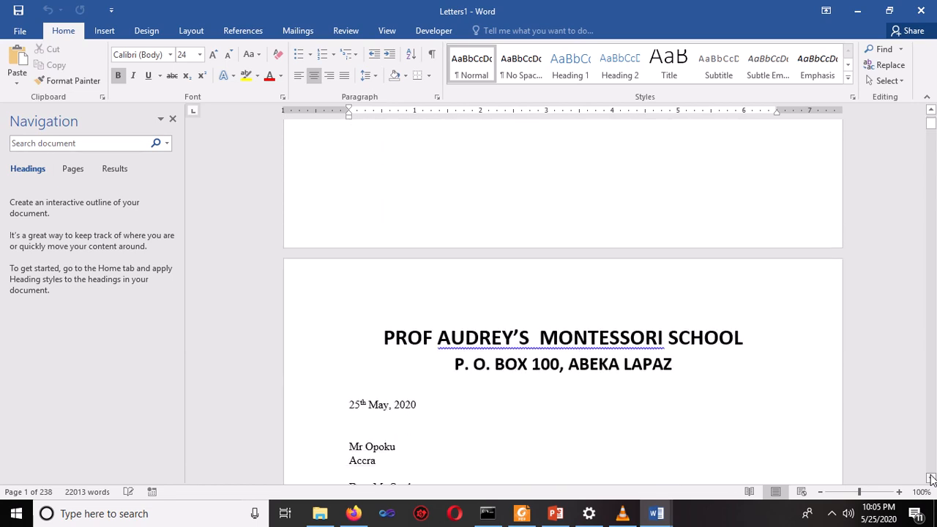
left_click(931, 479)
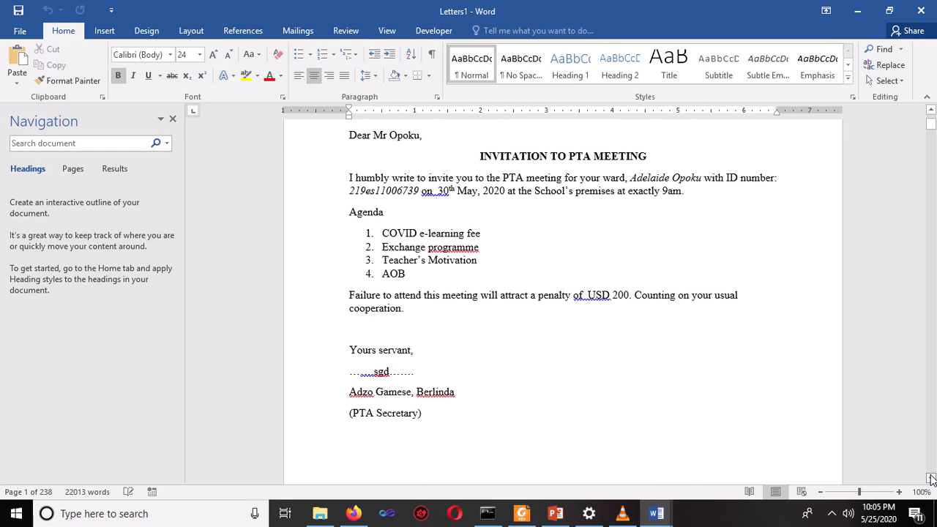
left_click(931, 478)
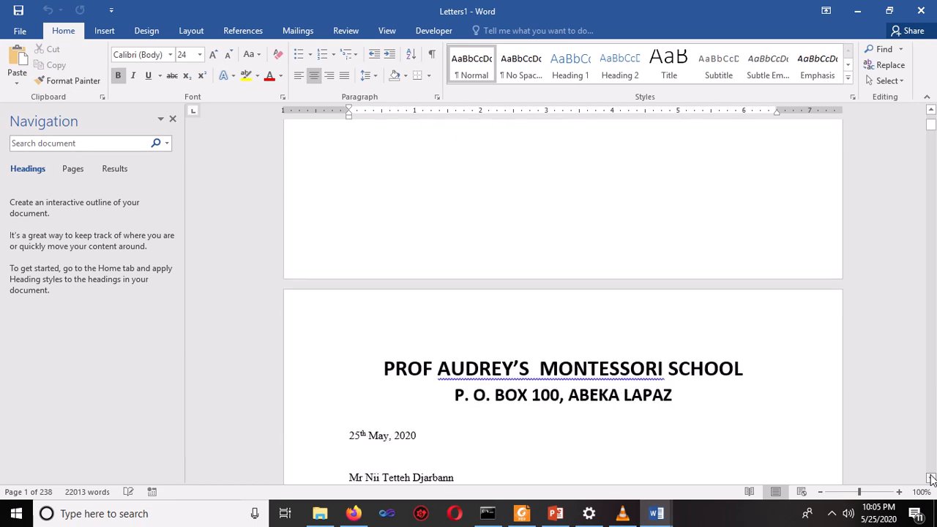
left_click(931, 479)
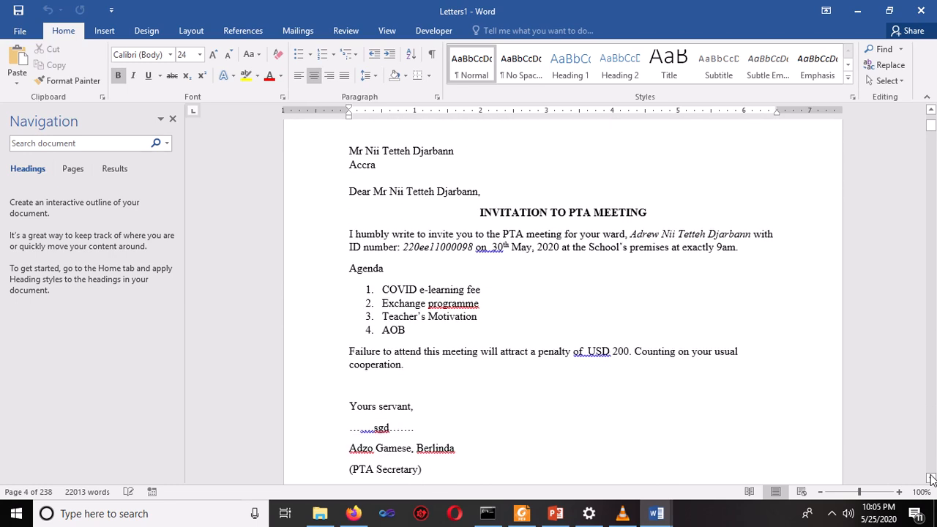
left_click(931, 479)
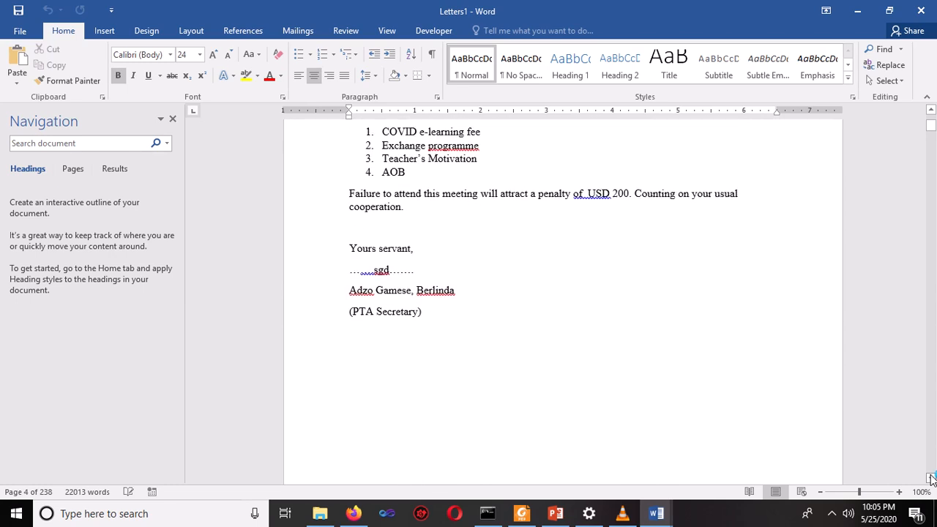
left_click(932, 478)
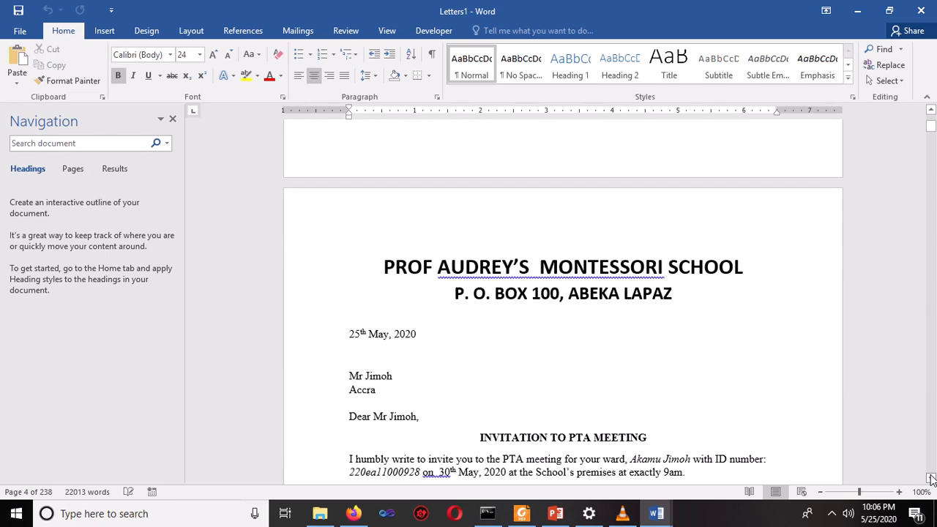
left_click(931, 479)
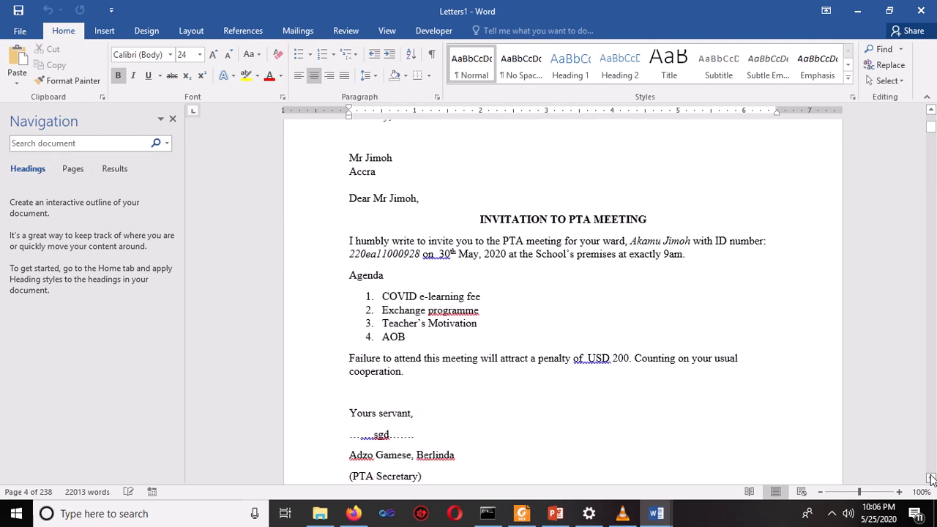
left_click(931, 479)
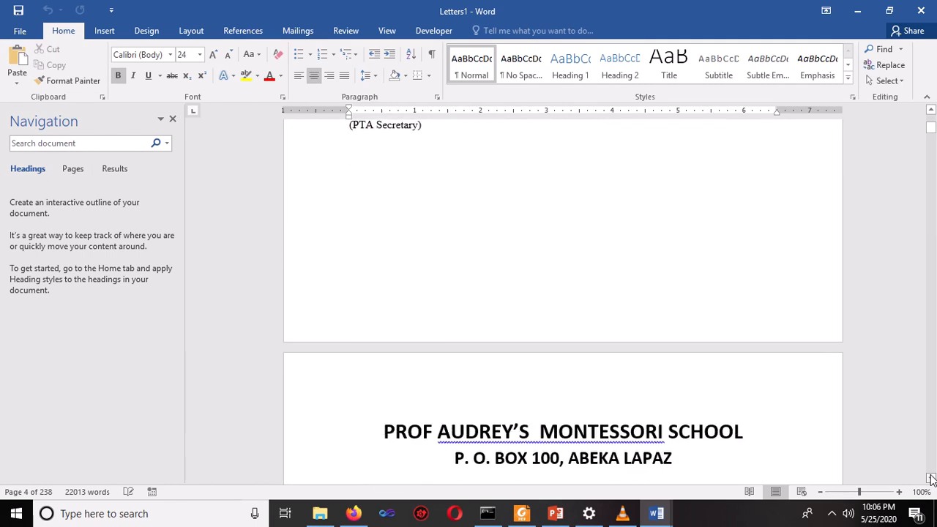
left_click(931, 479)
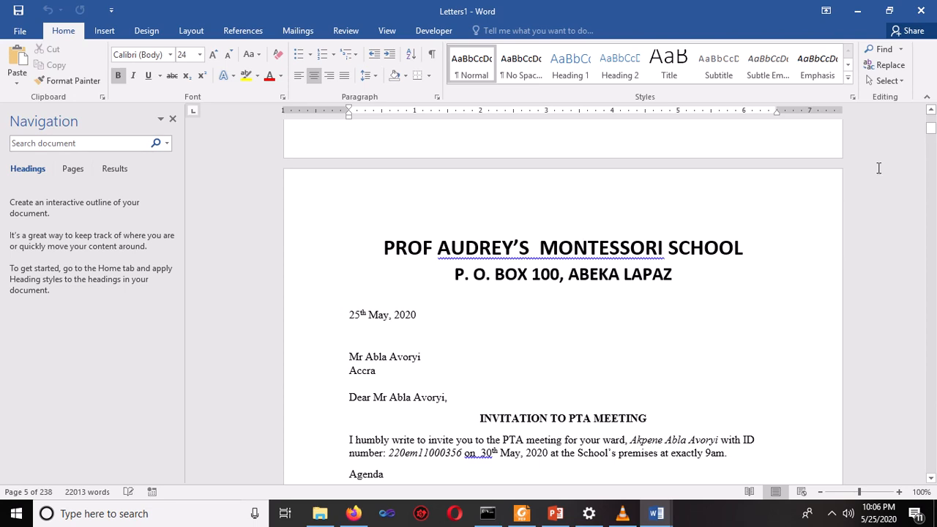
left_click(862, 6)
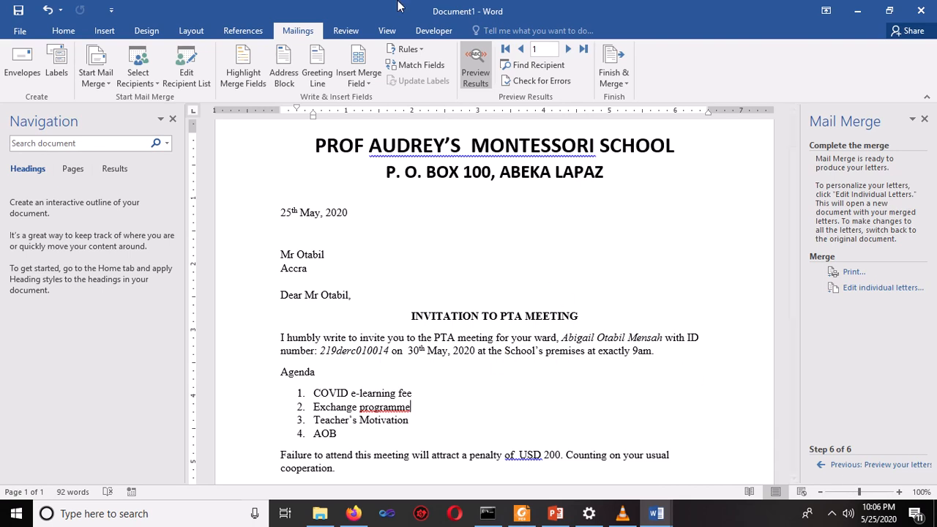
mouse_move(400, 6)
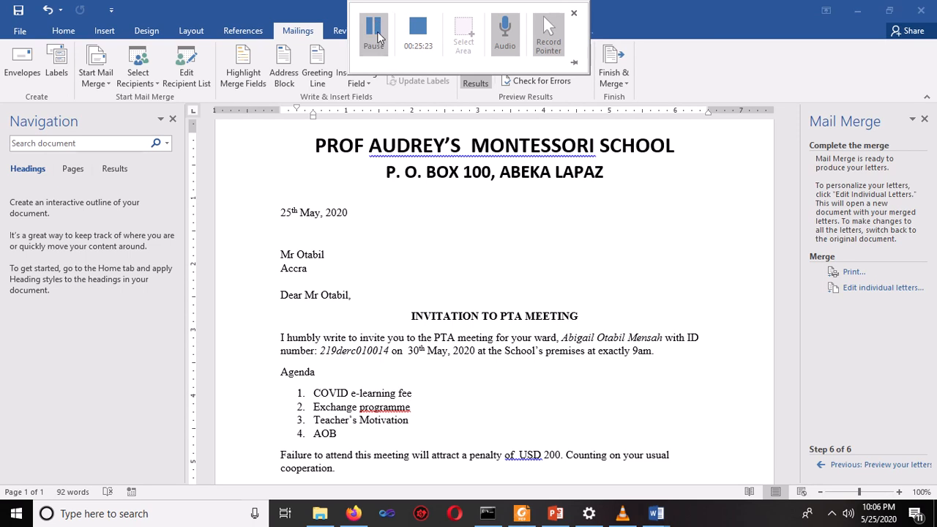